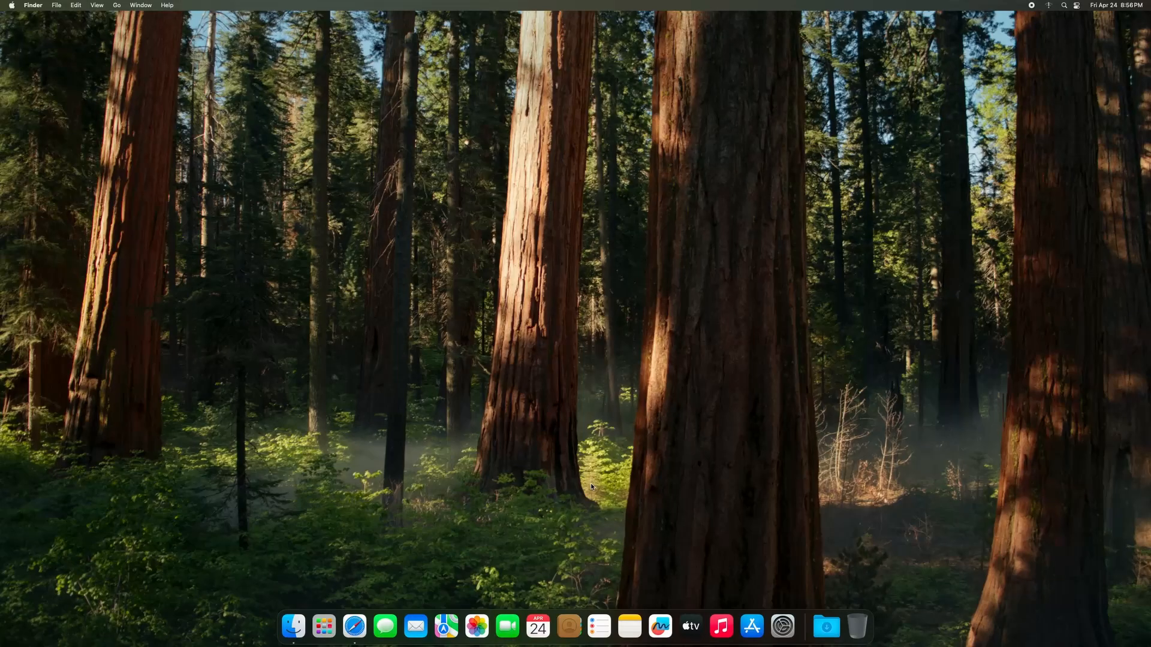
# Search Safari for 'usbinjectall.kext download' and download USBInjectAll-0.7.8-RELEASE.zip from the CrisHotpatch GitHub release.
pyautogui.click(354, 626)
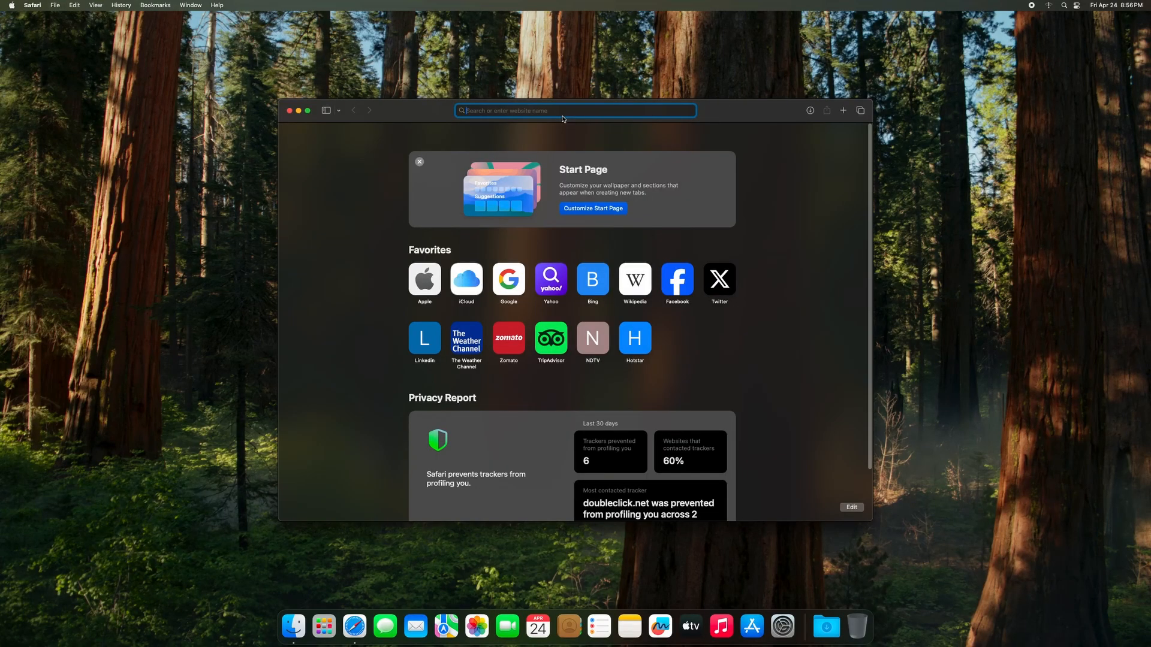
pyautogui.write('usbin')
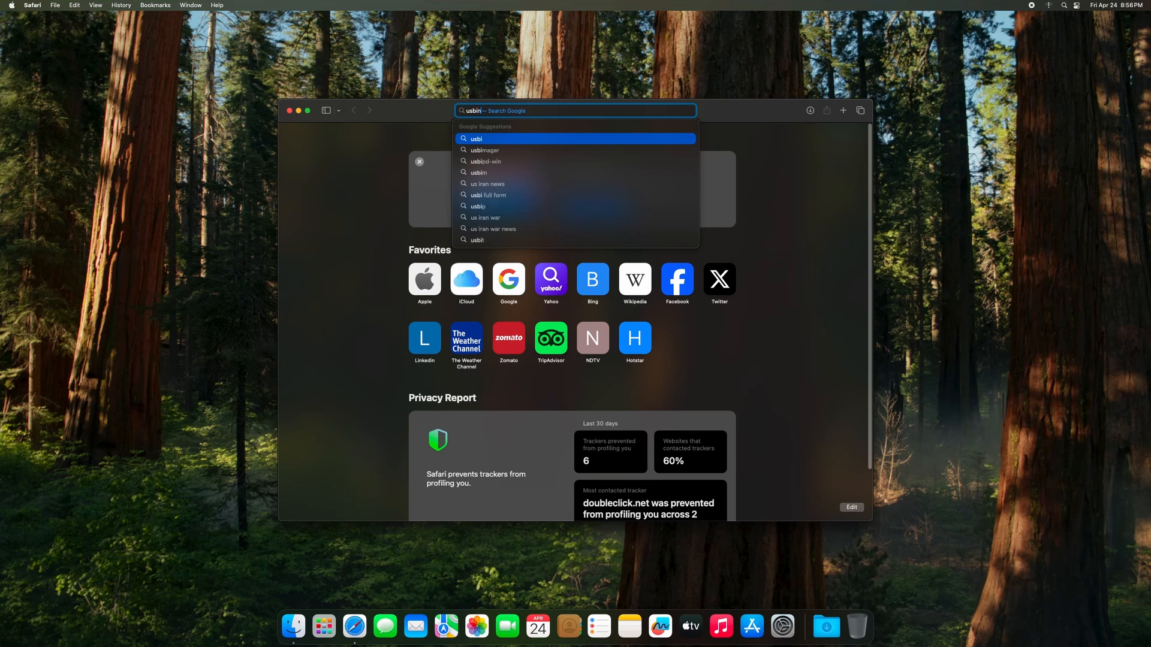
pyautogui.write('jectall')
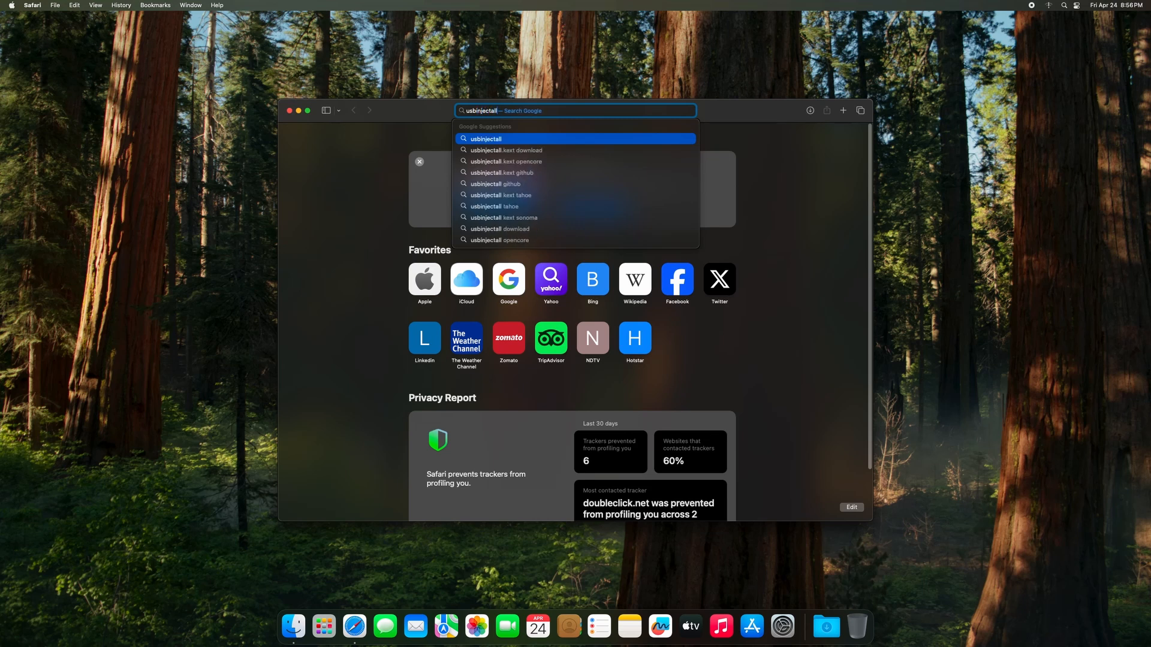
pyautogui.press('Down')
pyautogui.press('Return')
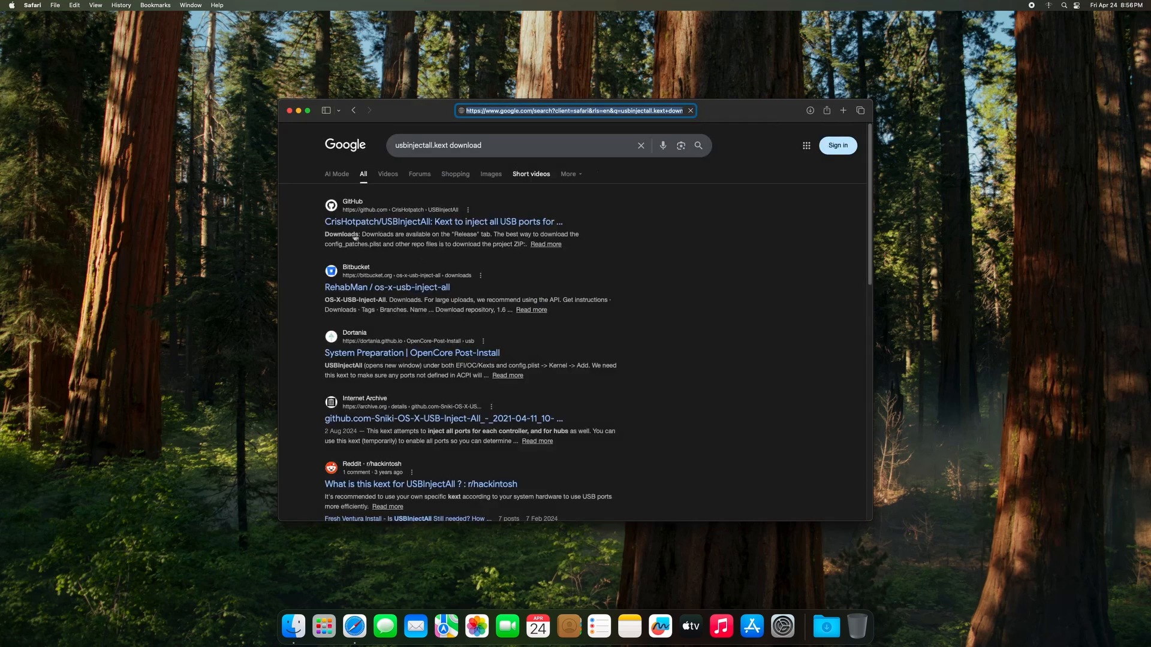
pyautogui.click(411, 223)
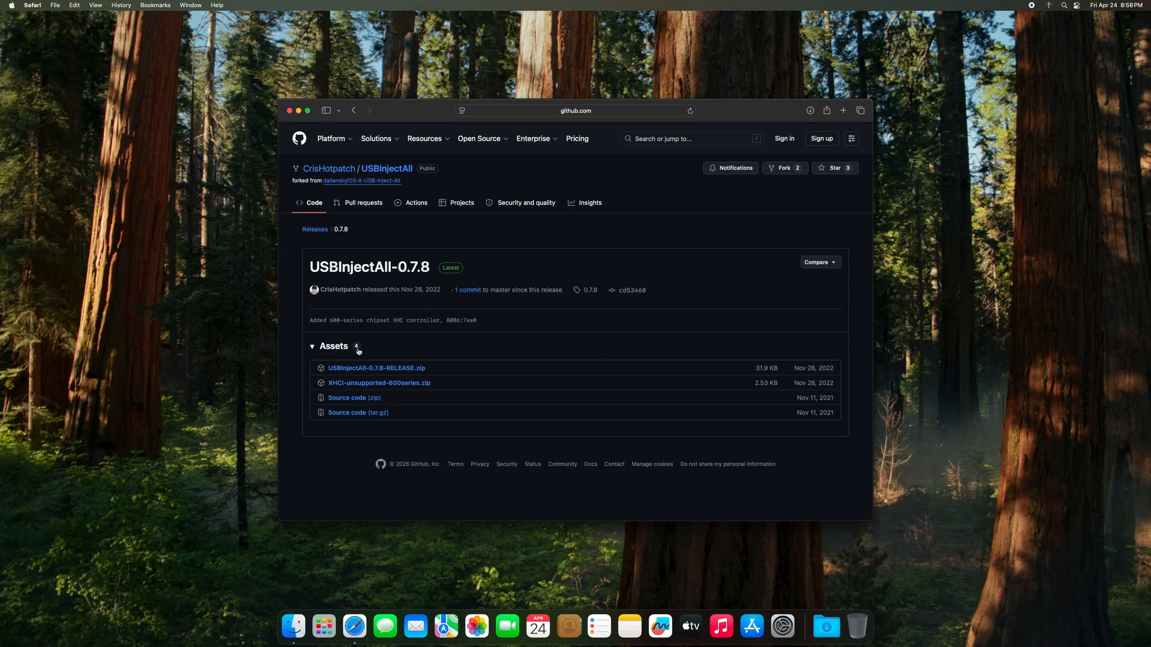
pyautogui.click(390, 369)
# In a new tab, search 'hackintool' and download Hackintool.zip from the benbaker76/Hackintool releases page.
pyautogui.click(843, 112)
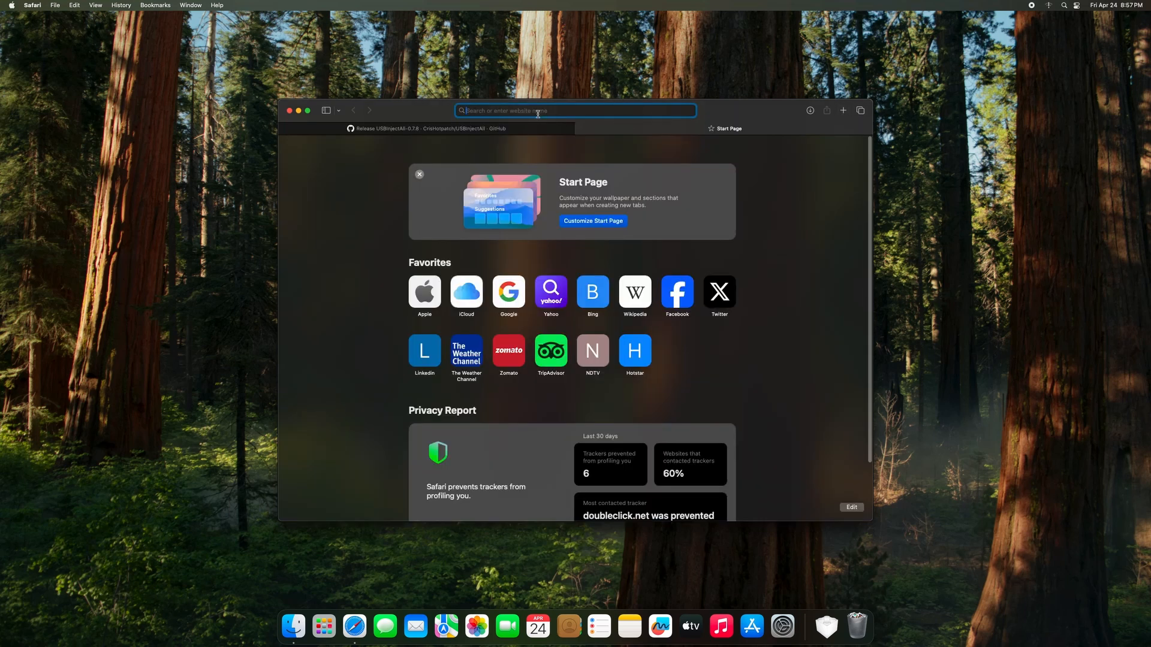
pyautogui.write('hackintool')
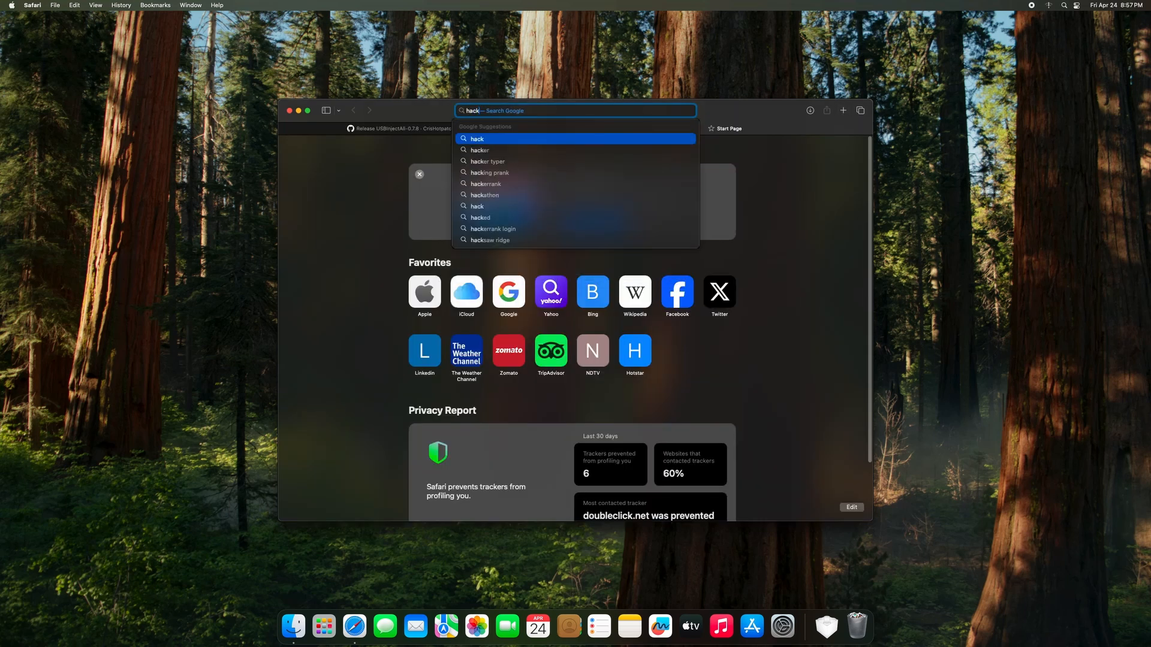
pyautogui.press('Escape')
pyautogui.press('Return')
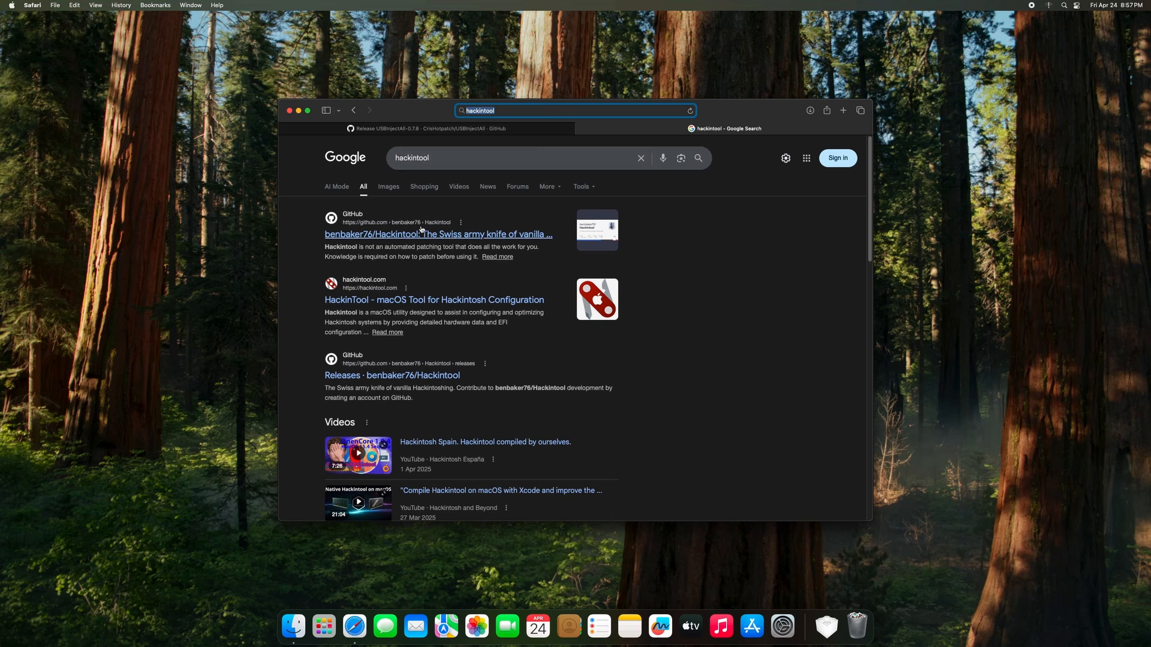
pyautogui.click(371, 376)
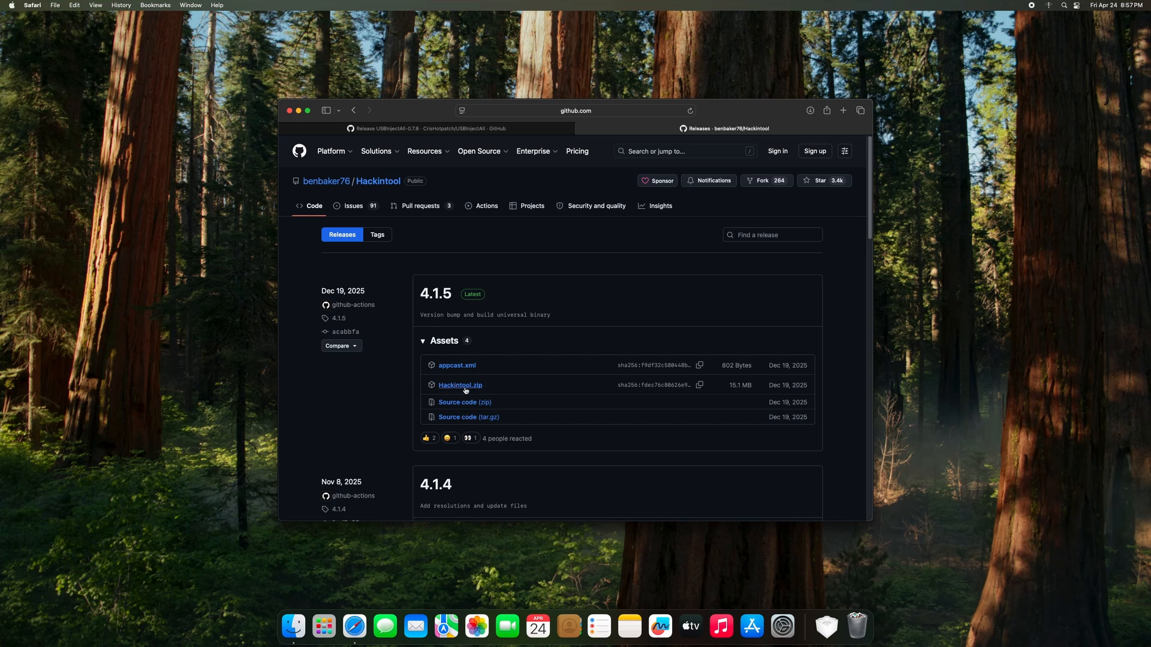
pyautogui.click(465, 387)
# Close Safari, move Hackintool from Downloads into Applications leaving USBInjectAll.kext, and open Launchpad.
pyautogui.click(290, 111)
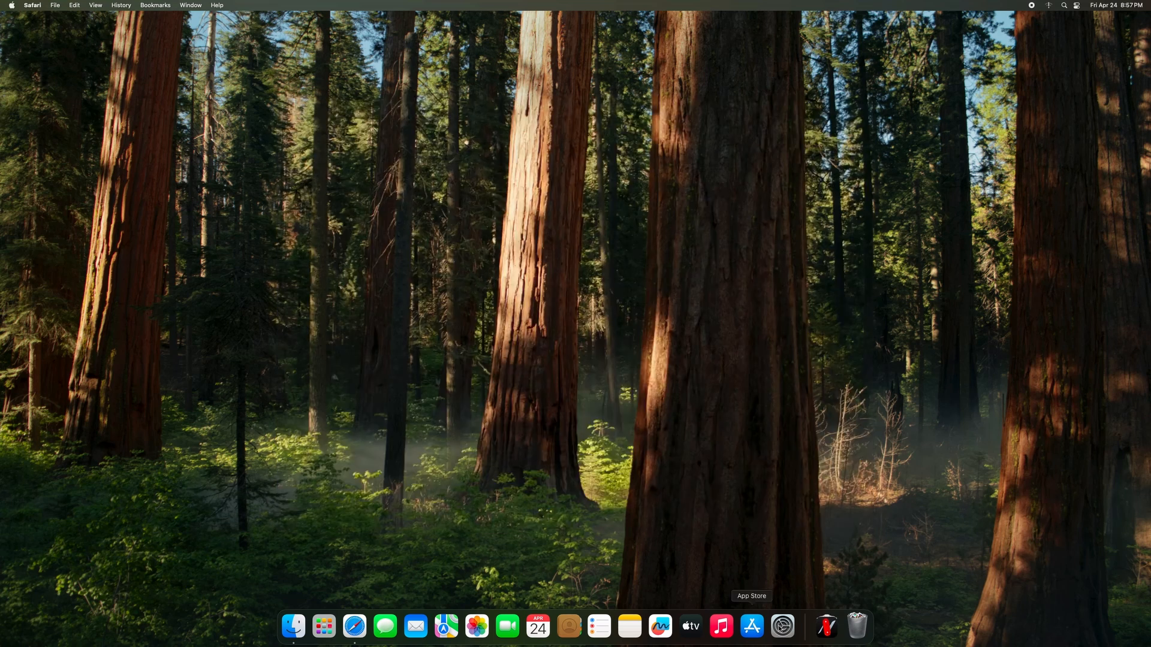
pyautogui.click(826, 627)
pyautogui.click(829, 532)
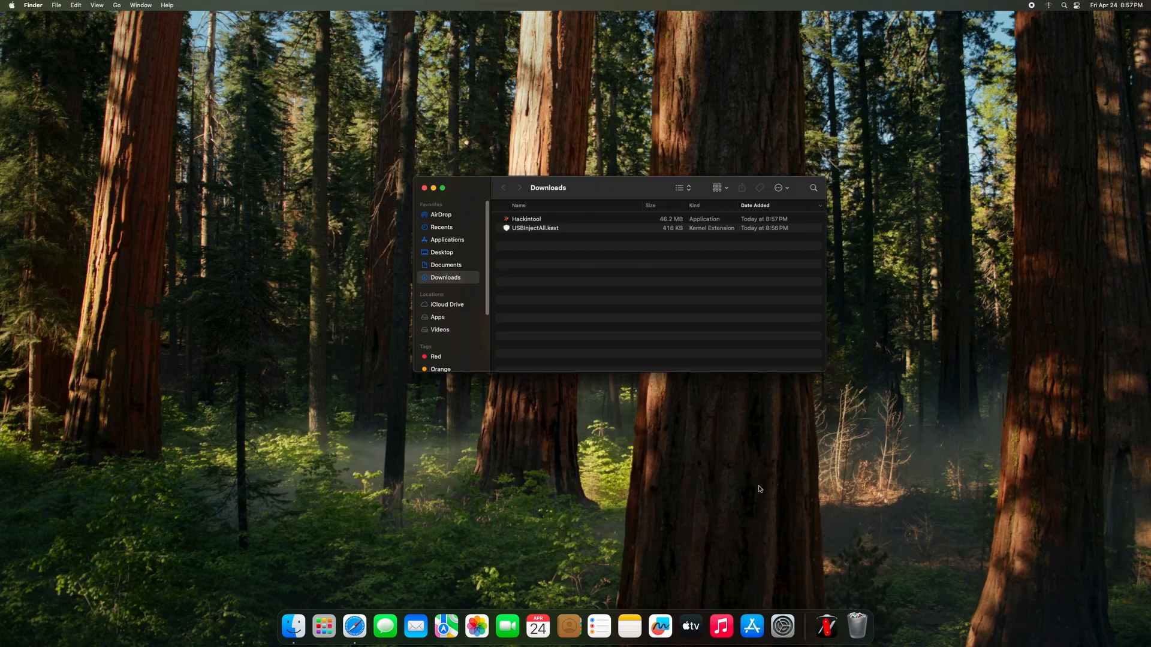
pyautogui.click(515, 229)
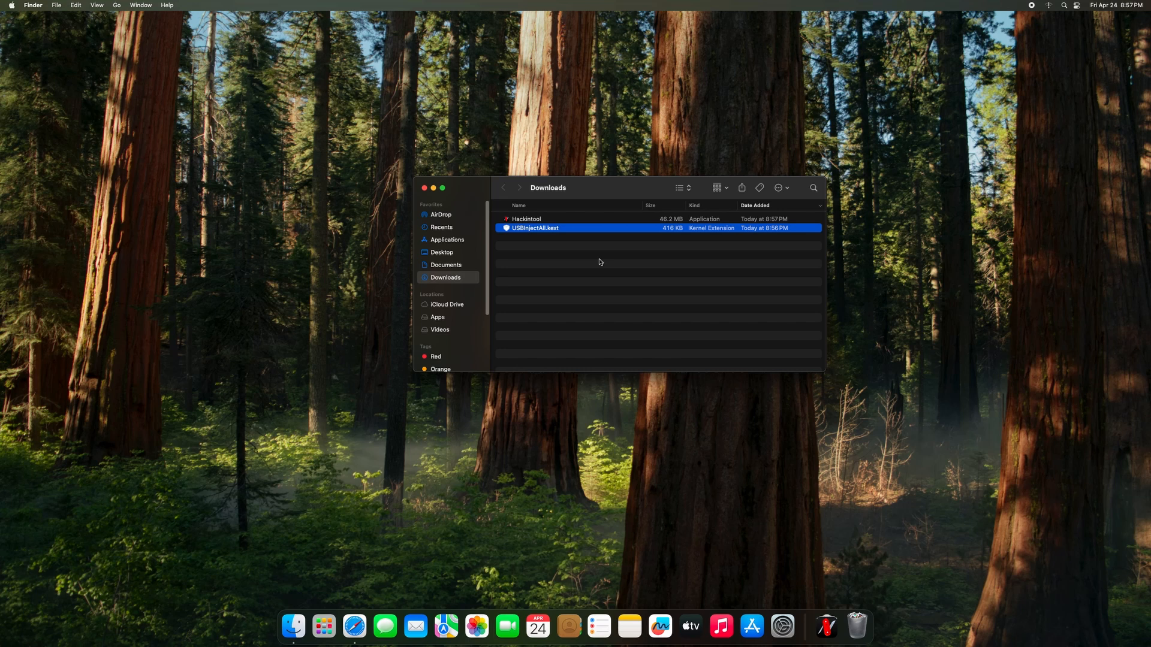
pyautogui.click(530, 221)
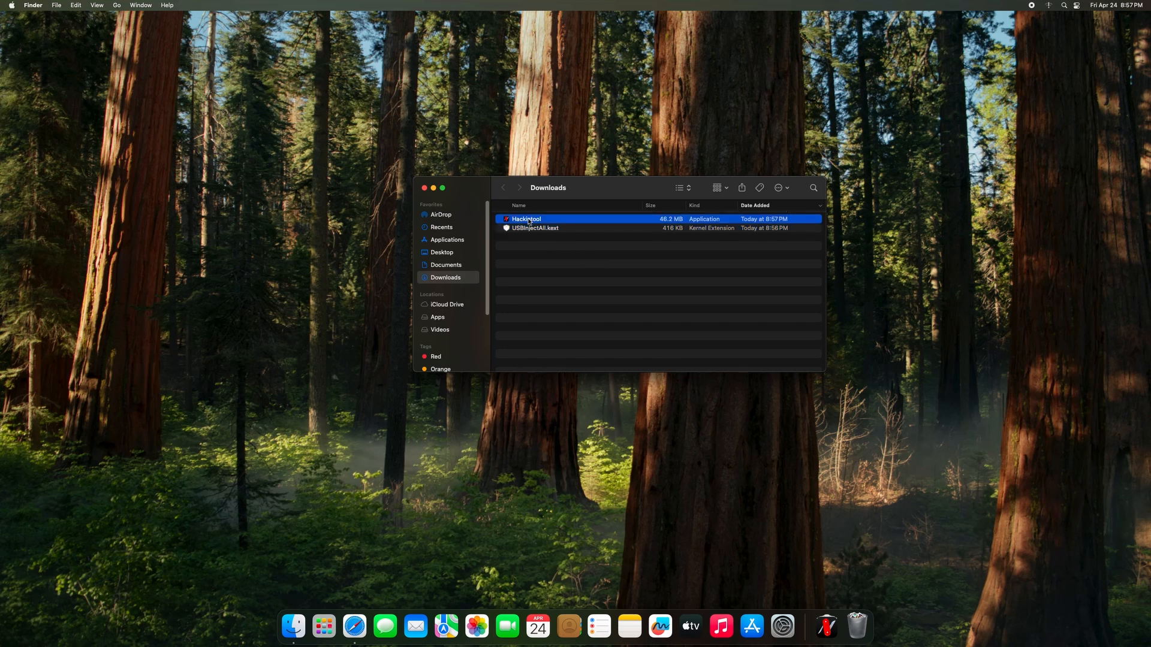
pyautogui.moveTo(529, 222); pyautogui.dragTo(449, 240)
pyautogui.click(529, 225)
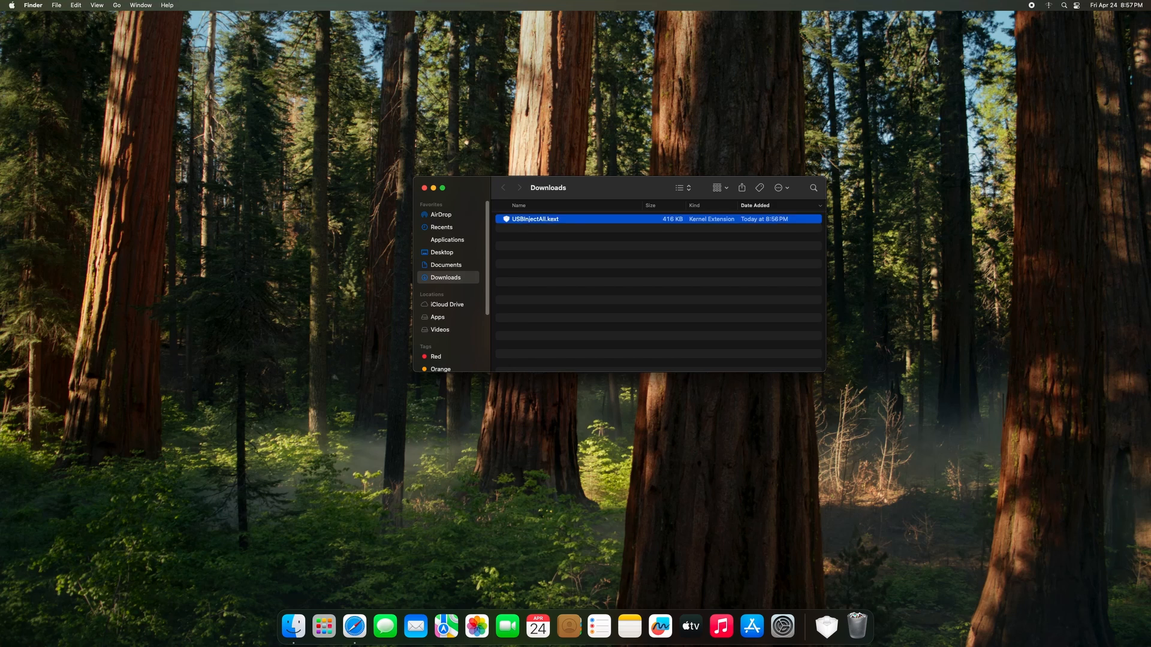
pyautogui.click(324, 626)
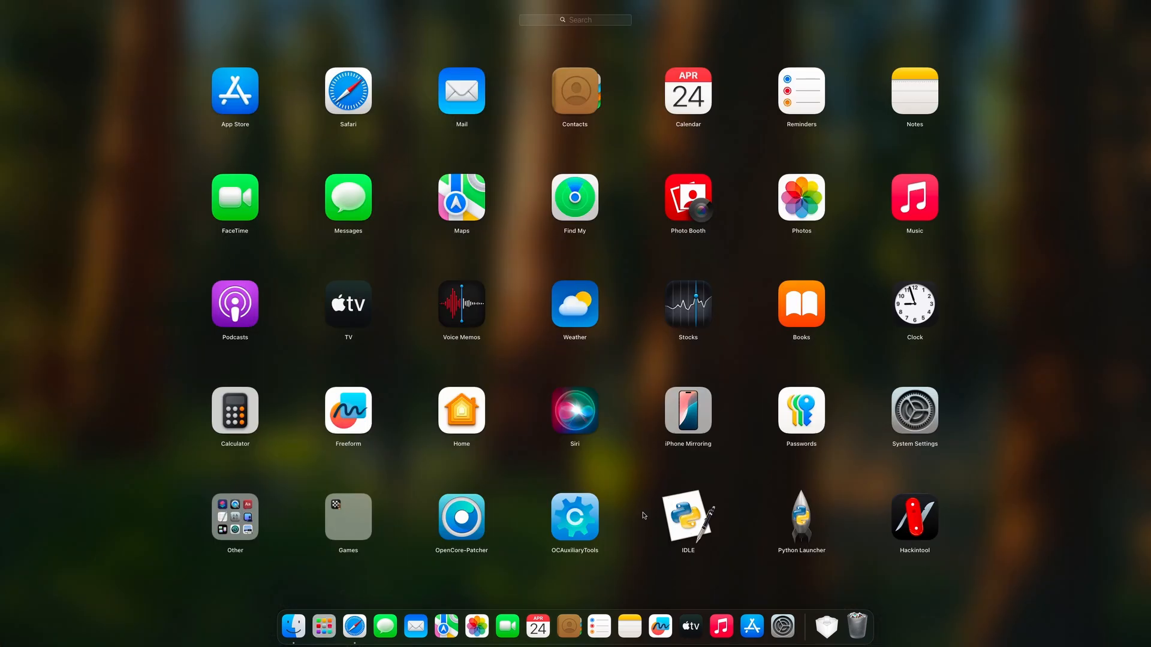
# Launch OCAuxiliaryTools and mount the EFI partition, opening its config.plist with the admin password.
pyautogui.click(574, 513)
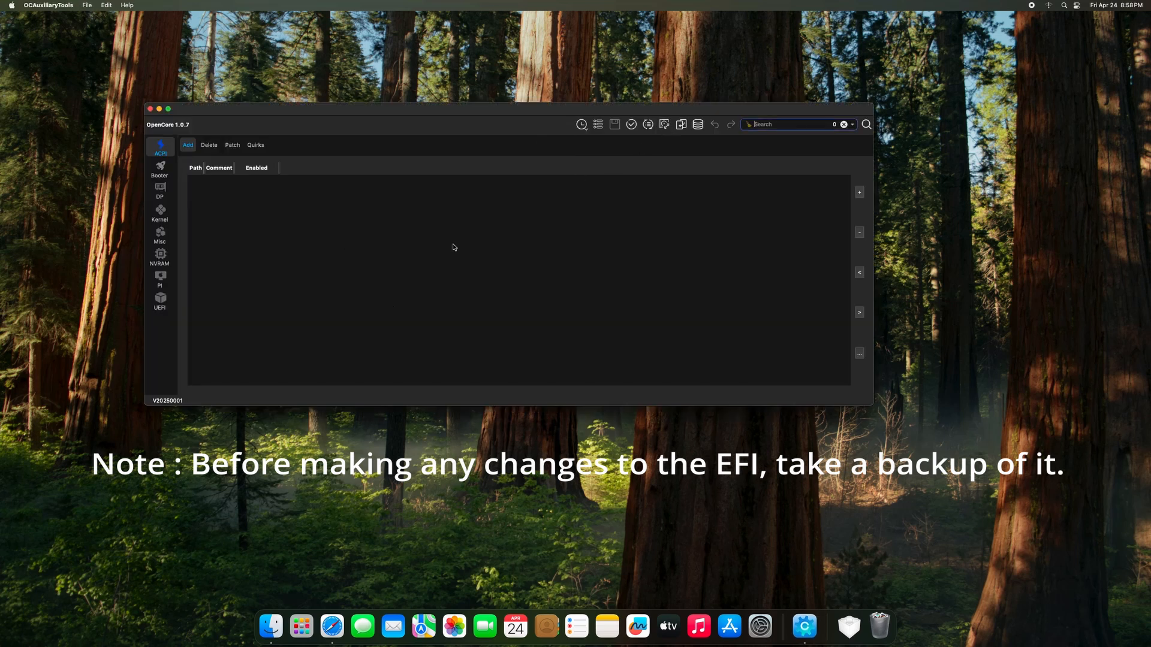
pyautogui.press('super+m')
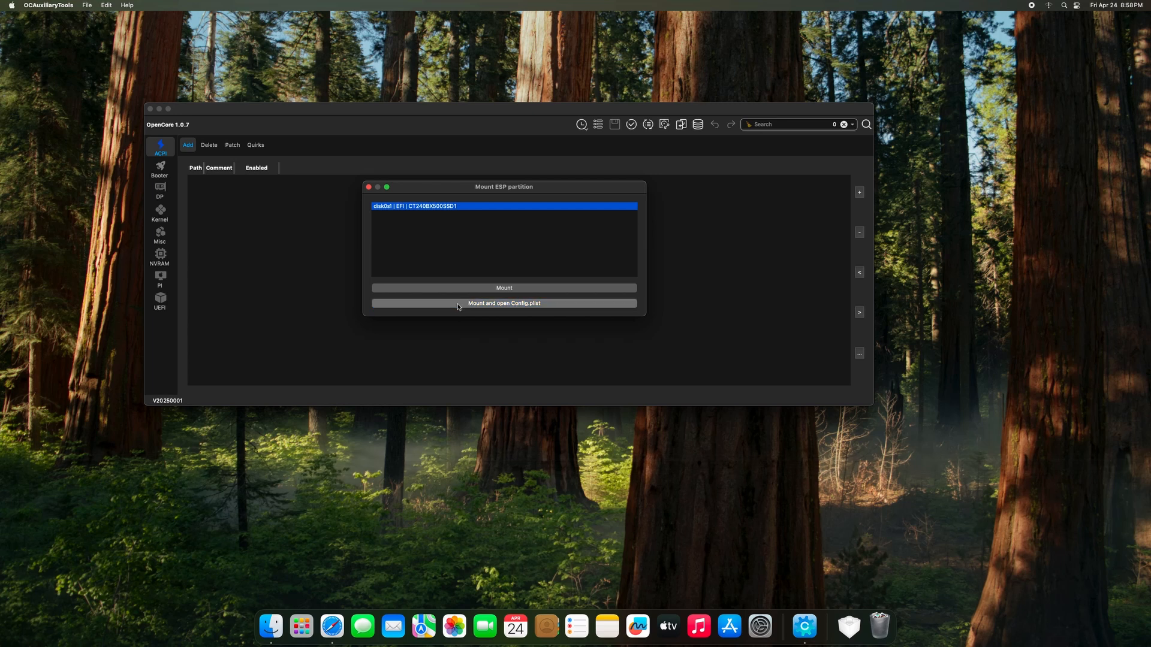
pyautogui.press('Return')
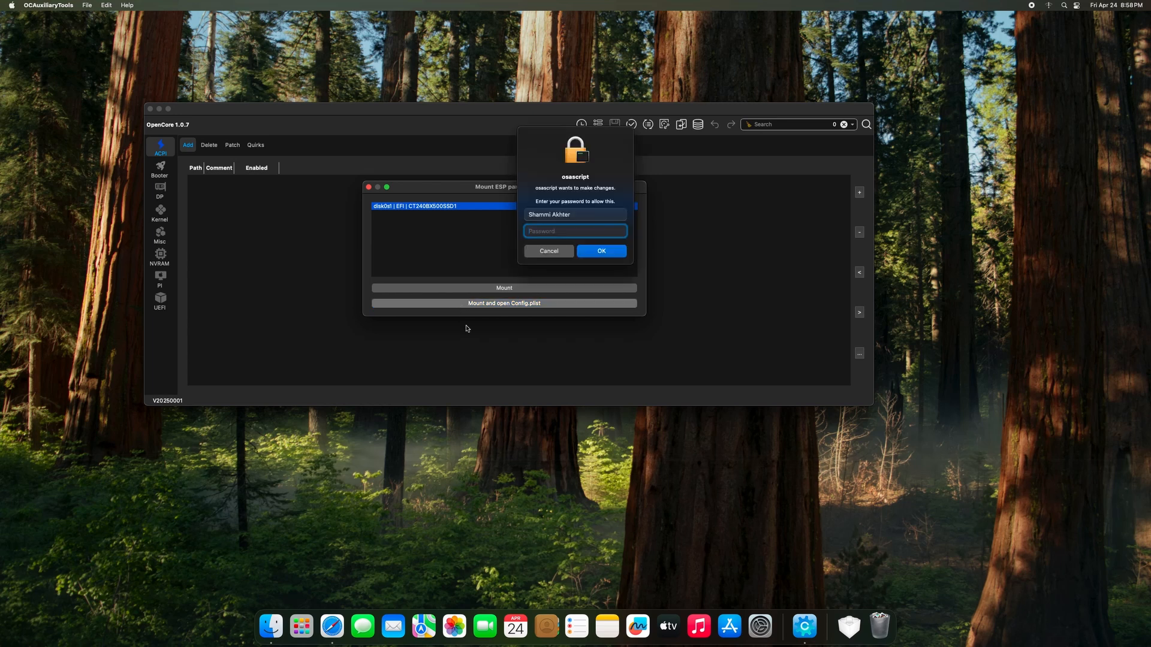
pyautogui.write('••')
pyautogui.press('Return')
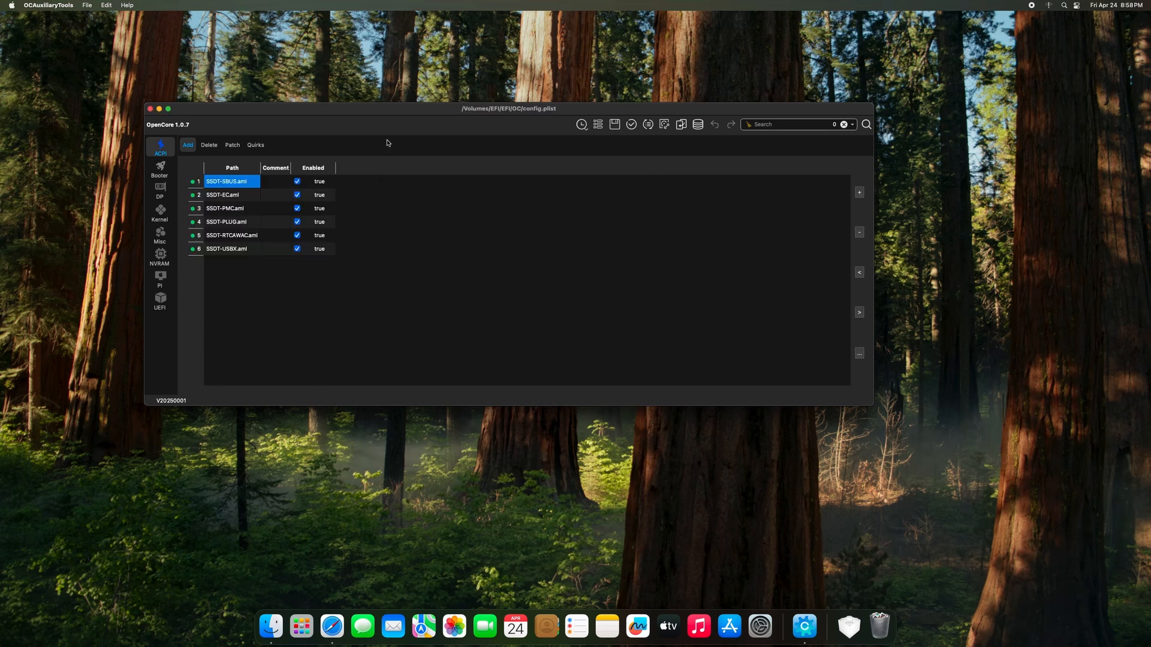
# Move the config window aside and display the Kernel Add list of 16 kexts.
pyautogui.moveTo(369, 114); pyautogui.dragTo(663, 143)
pyautogui.click(324, 228)
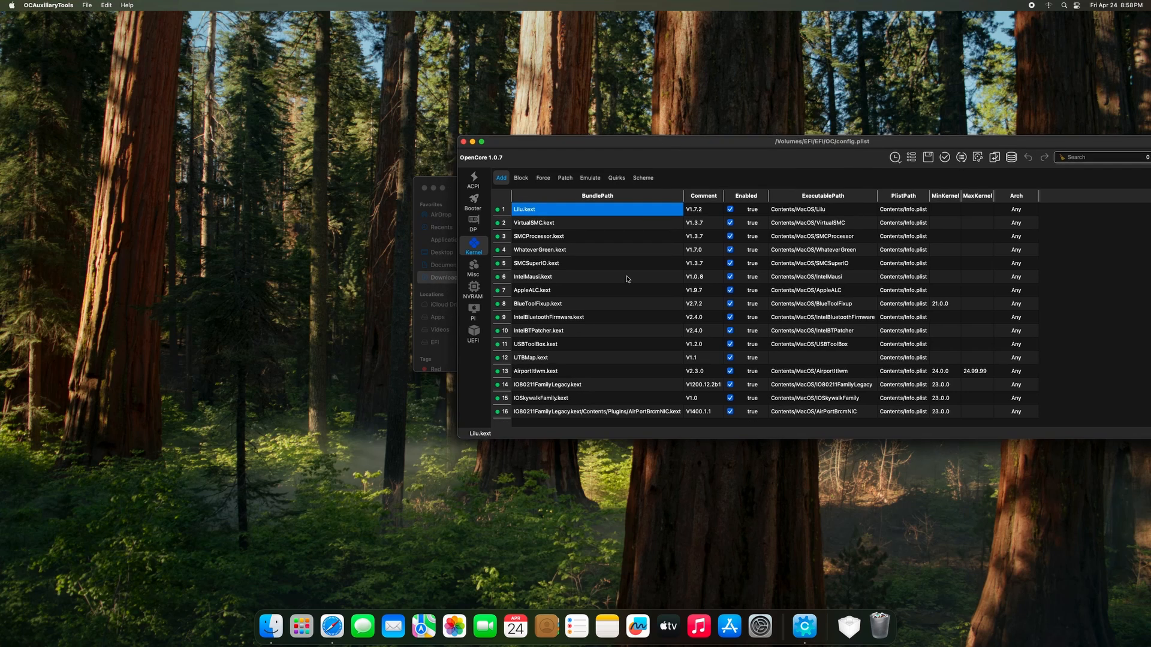
pyautogui.click(138, 46)
pyautogui.click(116, 5)
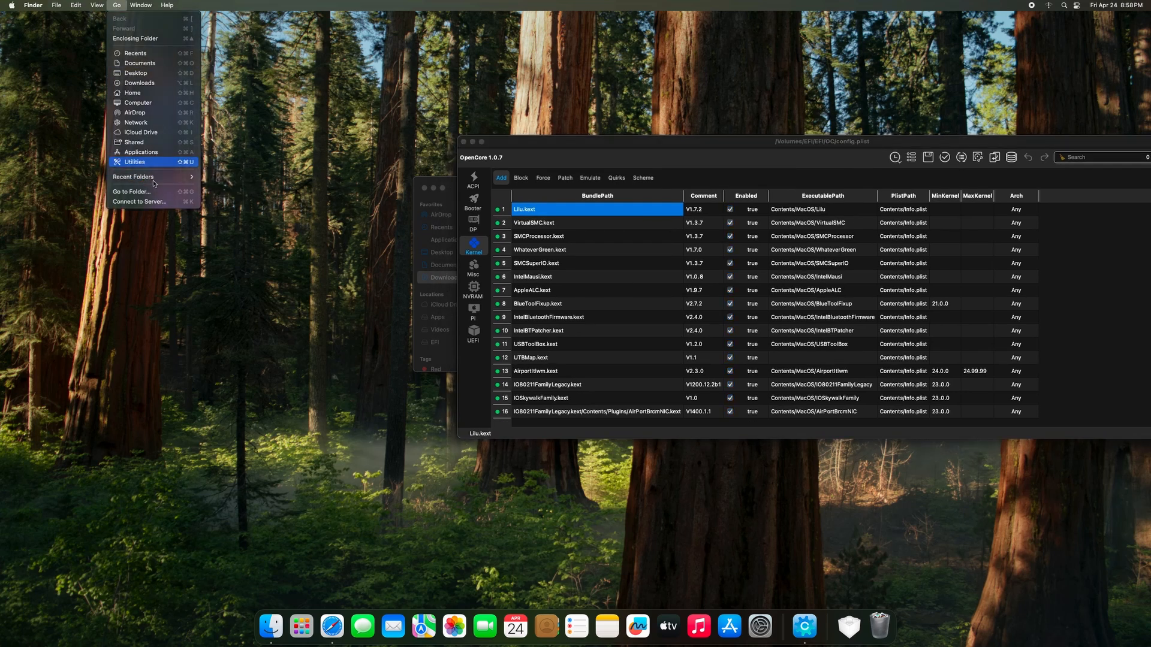
# Browse in Finder to the EFI partition's EFI/OC/Kexts folder.
pyautogui.click(138, 162)
pyautogui.click(358, 252)
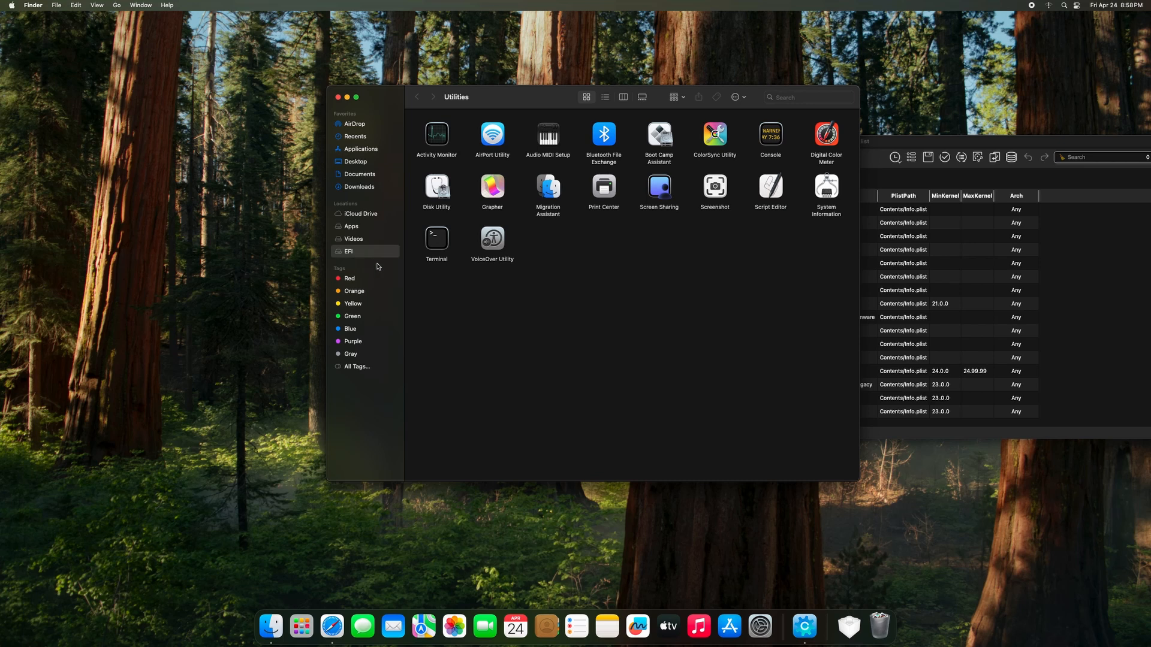
pyautogui.doubleClick(436, 129)
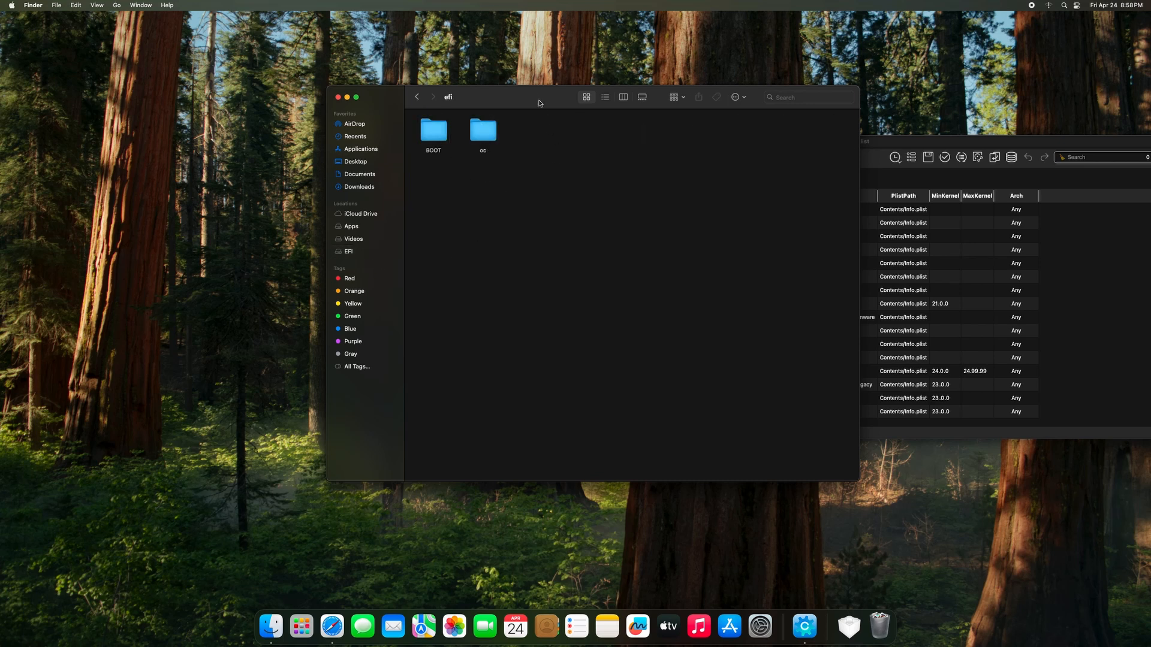
pyautogui.moveTo(539, 103); pyautogui.dragTo(305, 170)
pyautogui.doubleClick(249, 195)
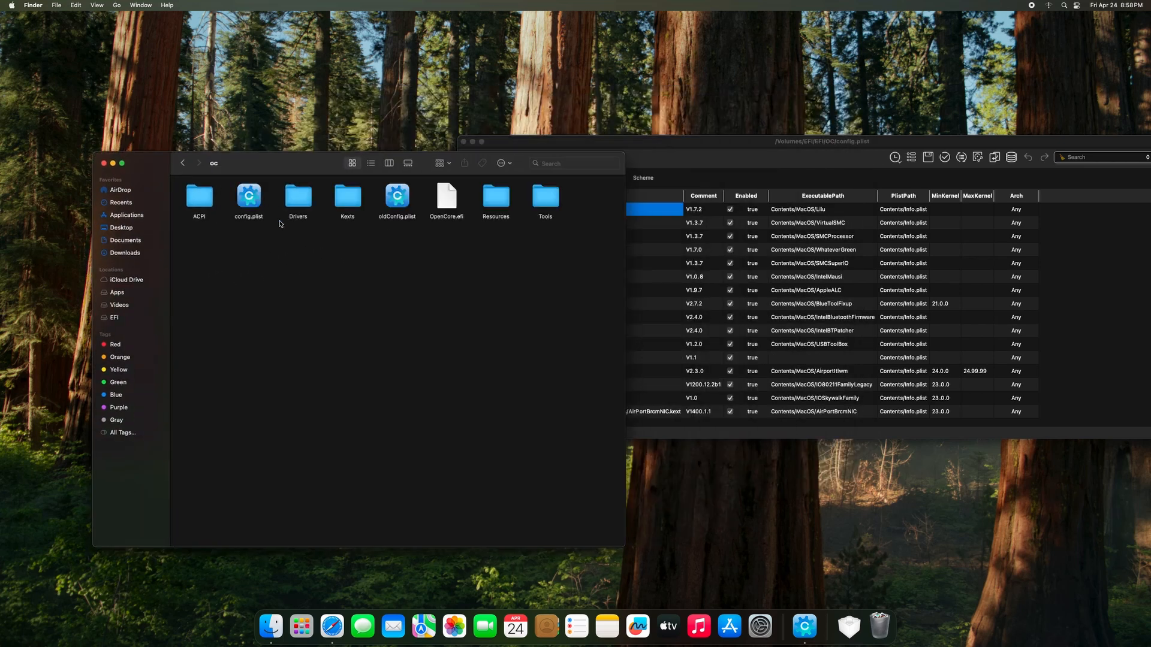
pyautogui.doubleClick(358, 202)
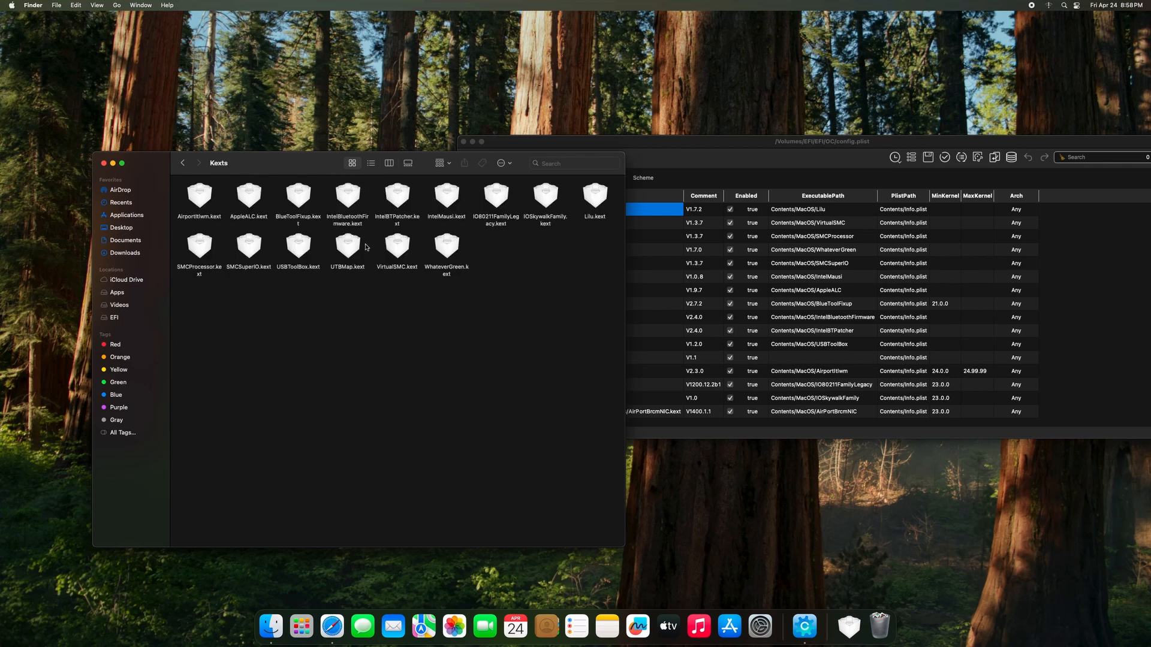
# Move USBToolBox.kext and UTBMap.kext to the Trash.
pyautogui.click(312, 267)
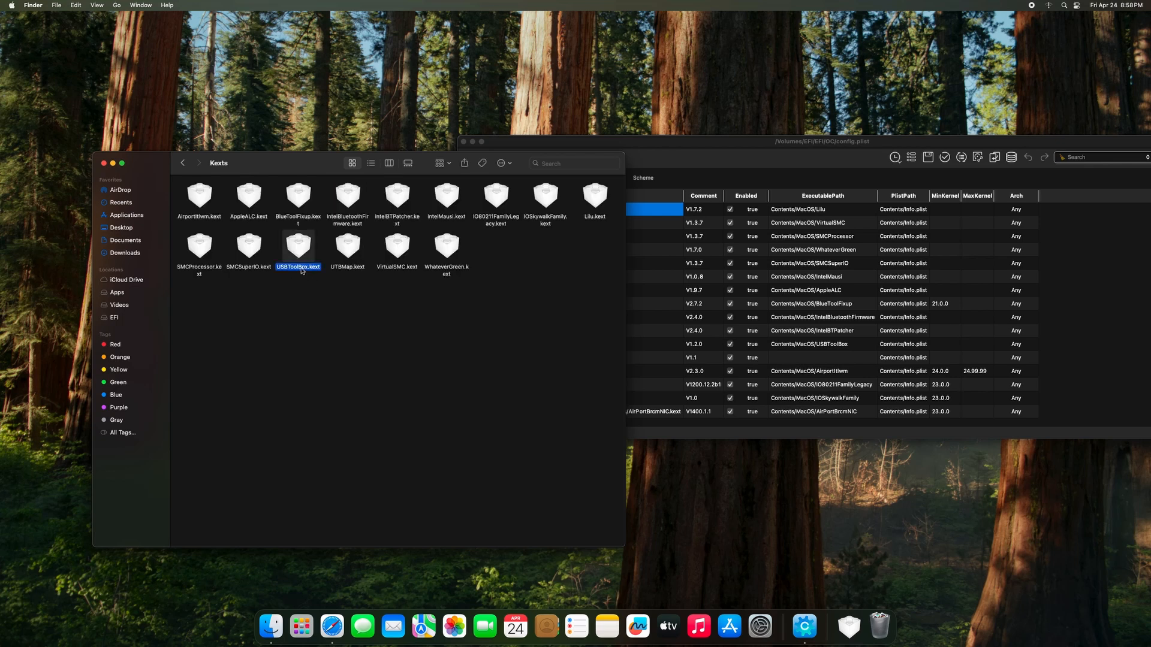
pyautogui.click(347, 270)
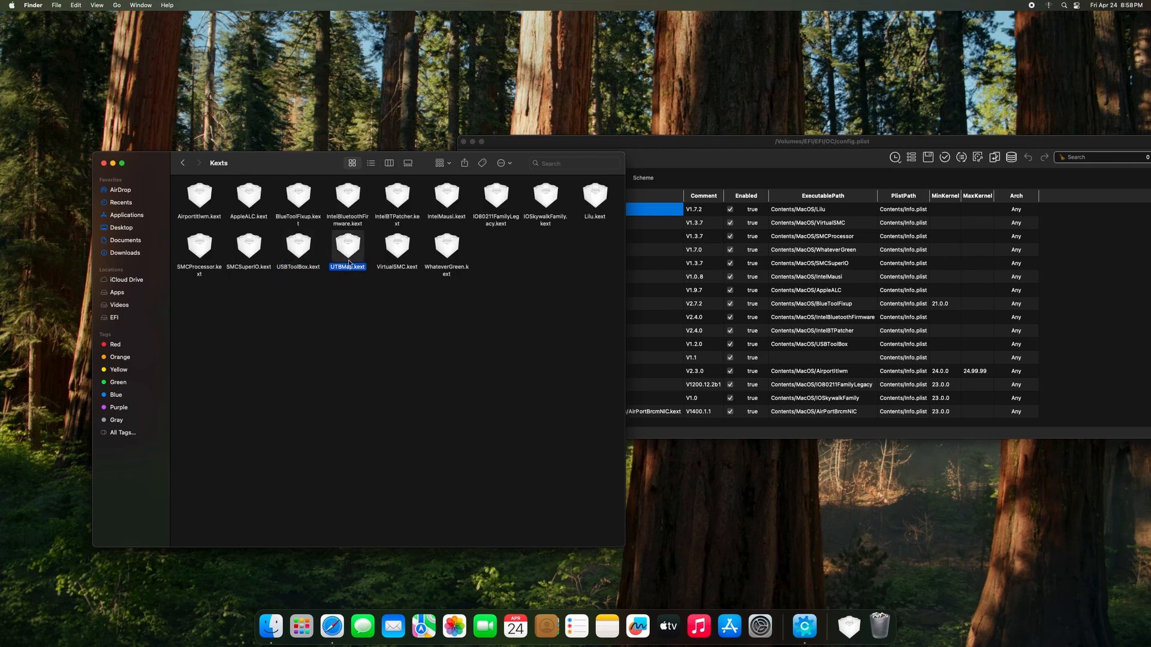
pyautogui.click(302, 253)
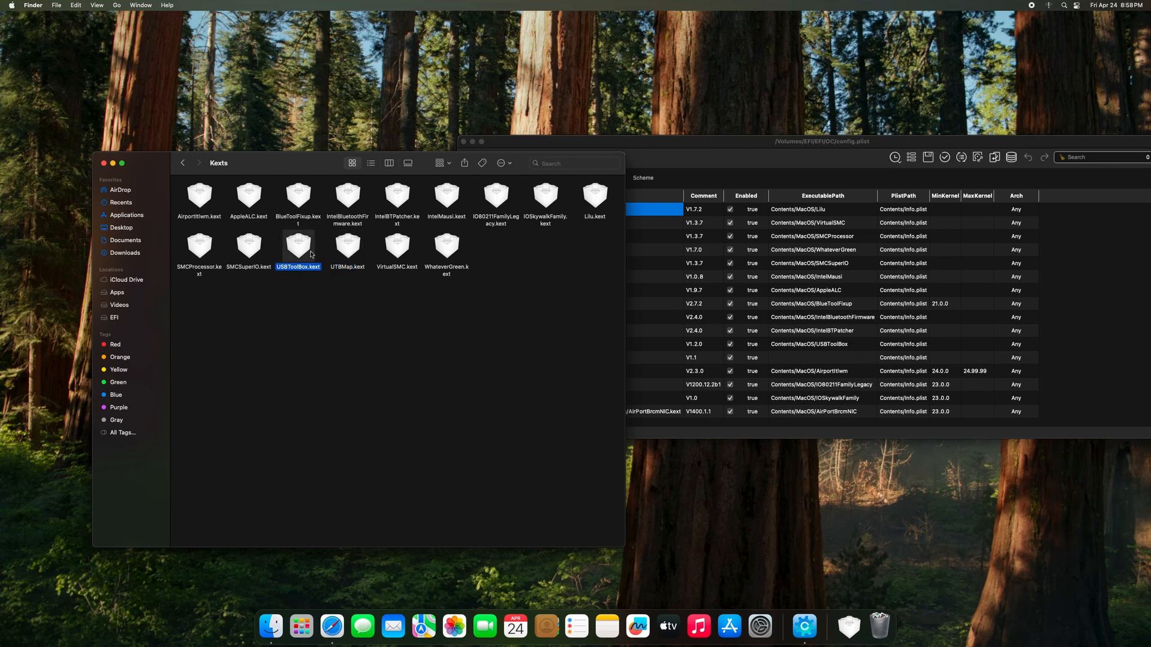
pyautogui.click(345, 255)
pyautogui.click(288, 247)
pyautogui.click(349, 250)
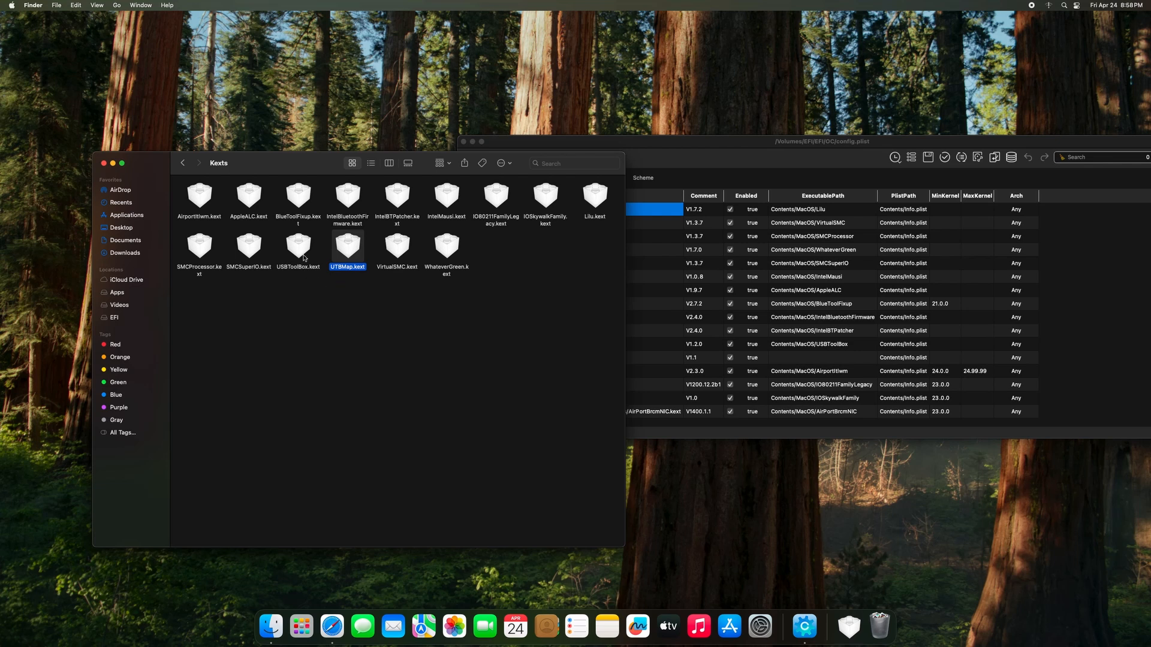
pyautogui.moveTo(302, 309); pyautogui.dragTo(356, 252)
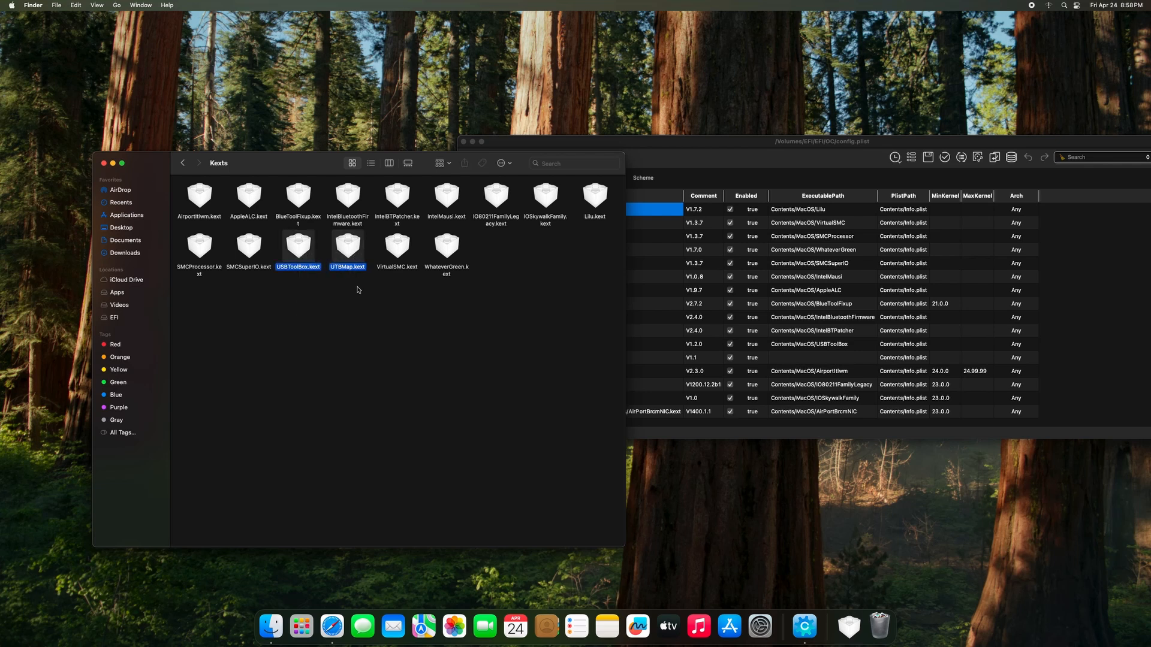
pyautogui.rightClick(300, 254)
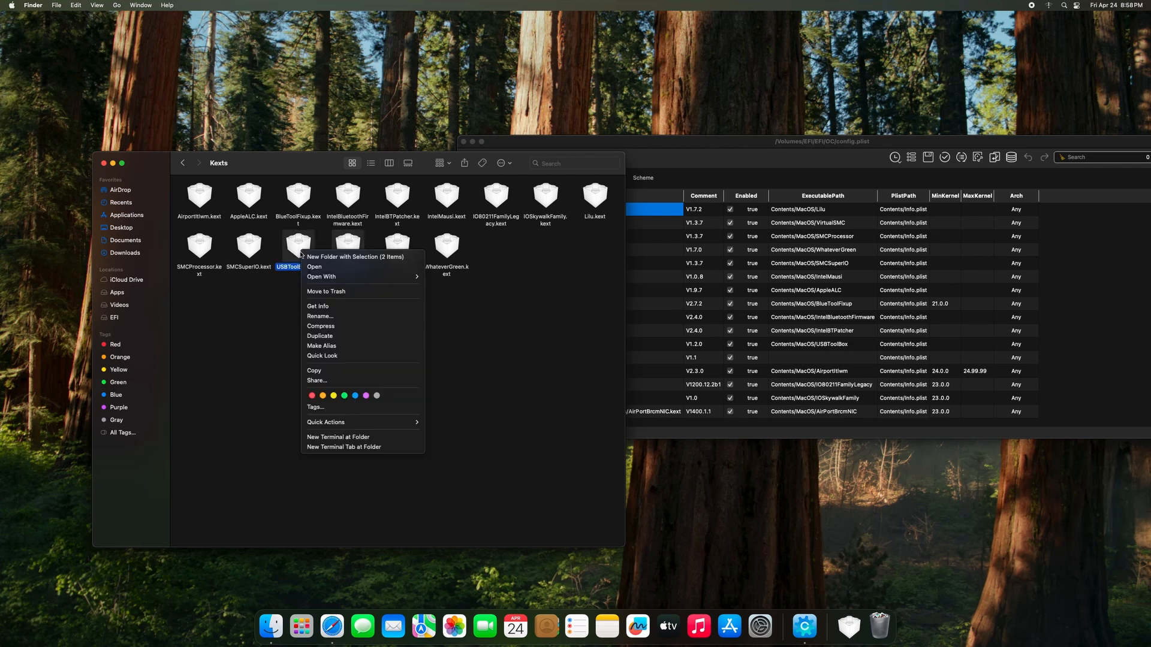
pyautogui.click(319, 292)
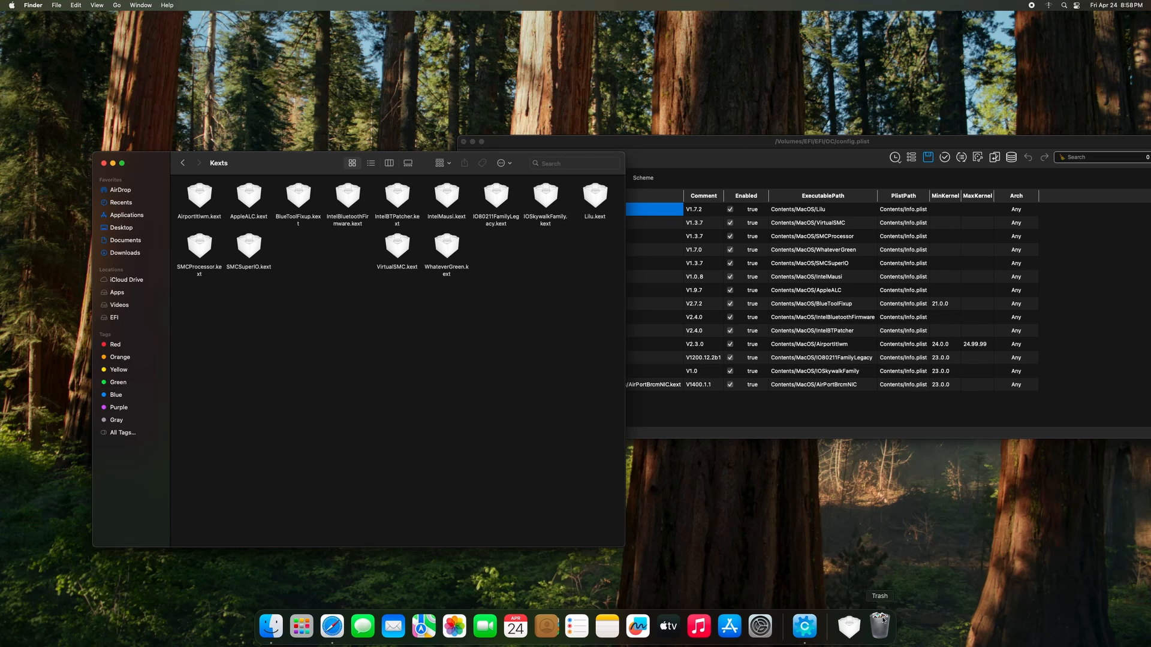
# Empty the Trash permanently.
pyautogui.rightClick(884, 631)
pyautogui.click(888, 598)
pyautogui.click(589, 228)
# Copy USBInjectAll.kext from Downloads into the EFI Kexts folder, where it appears as entry 15, V0.7.8.
pyautogui.moveTo(676, 149); pyautogui.dragTo(676, 126)
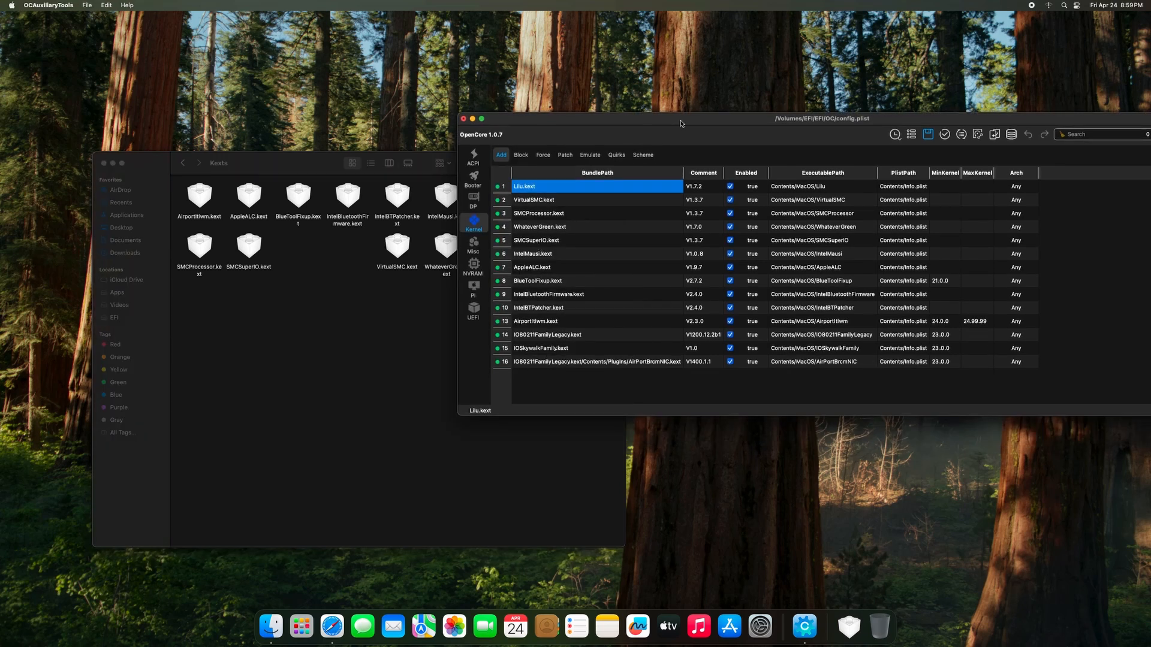
pyautogui.moveTo(681, 123); pyautogui.dragTo(646, 145)
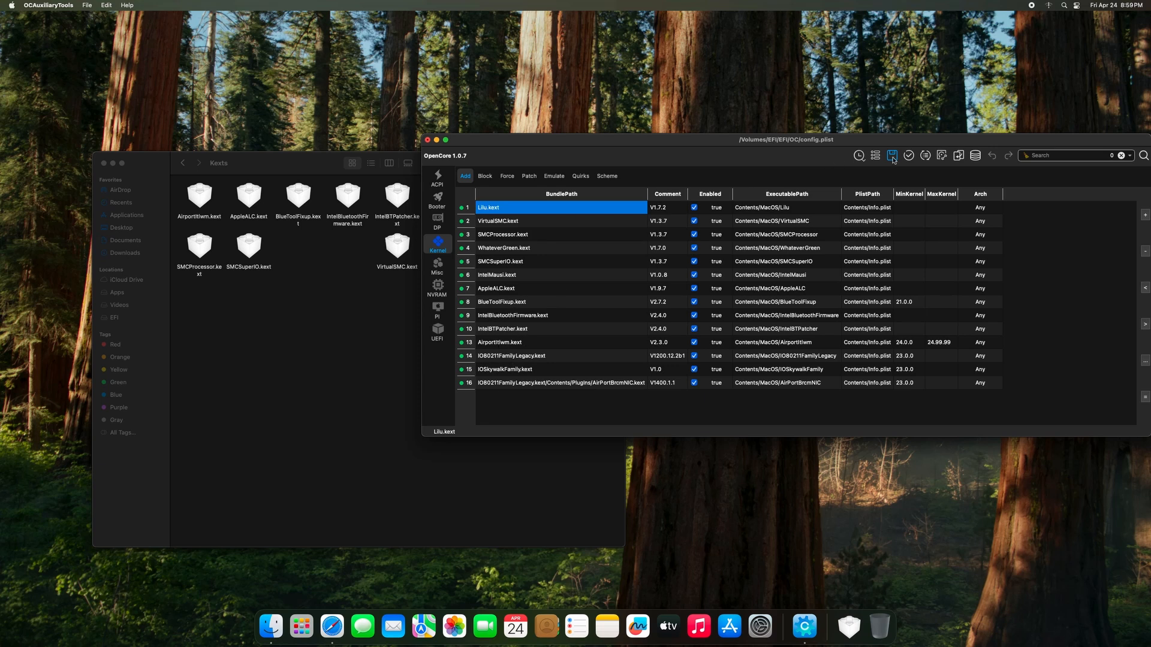
pyautogui.moveTo(711, 145); pyautogui.dragTo(689, 321)
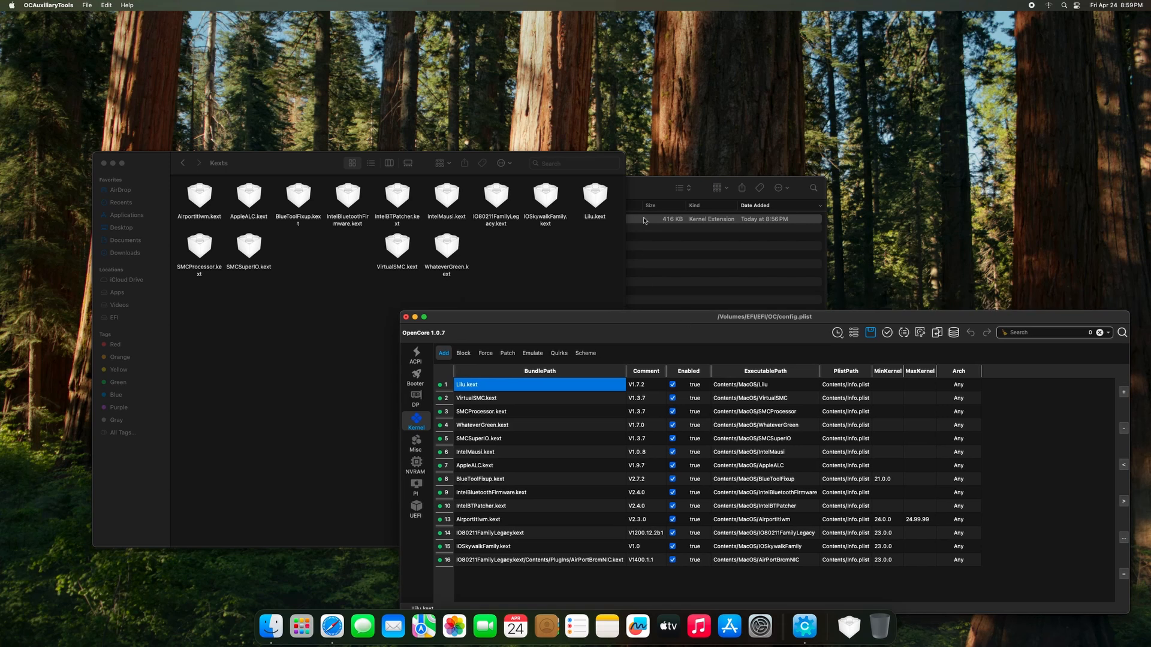
pyautogui.moveTo(661, 192); pyautogui.dragTo(829, 144)
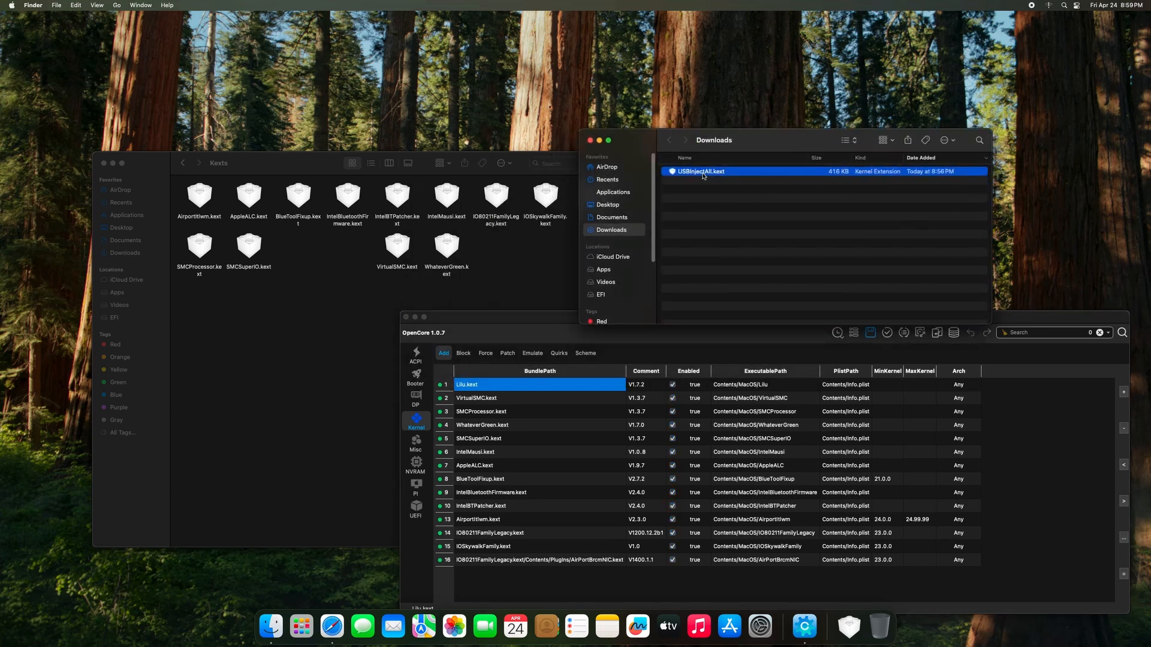
pyautogui.moveTo(703, 175); pyautogui.dragTo(327, 286)
pyautogui.moveTo(495, 319); pyautogui.dragTo(430, 168)
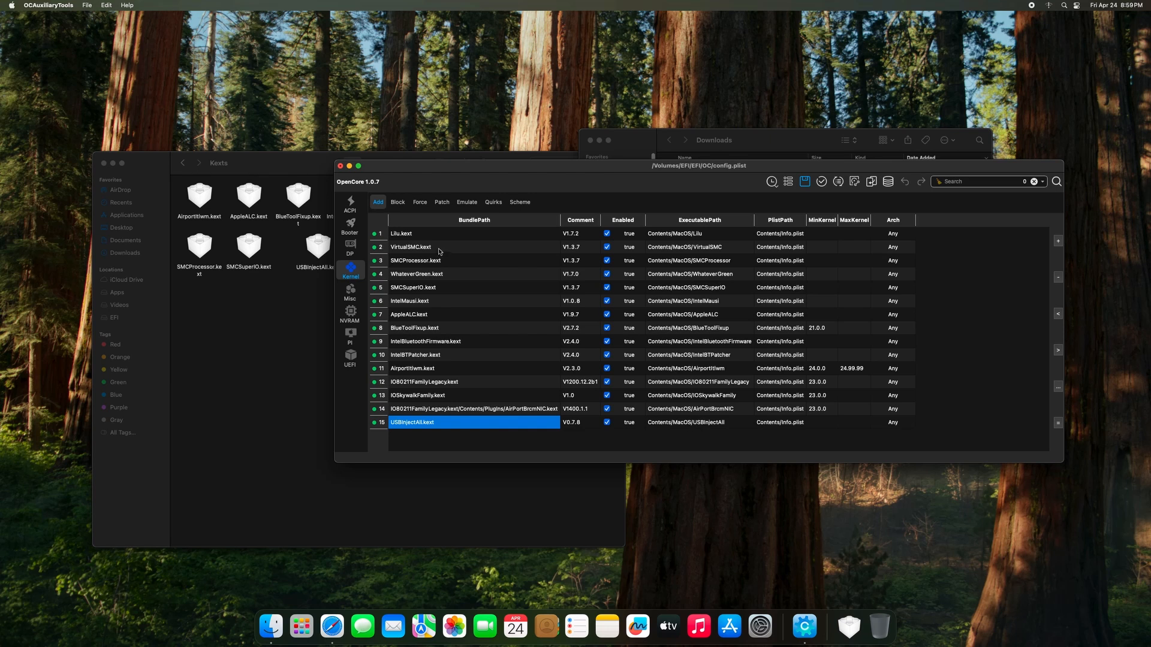
pyautogui.click(351, 278)
# Tick the XhciPortLimit kernel quirk, save config.plist, and close the config window.
pyautogui.click(493, 202)
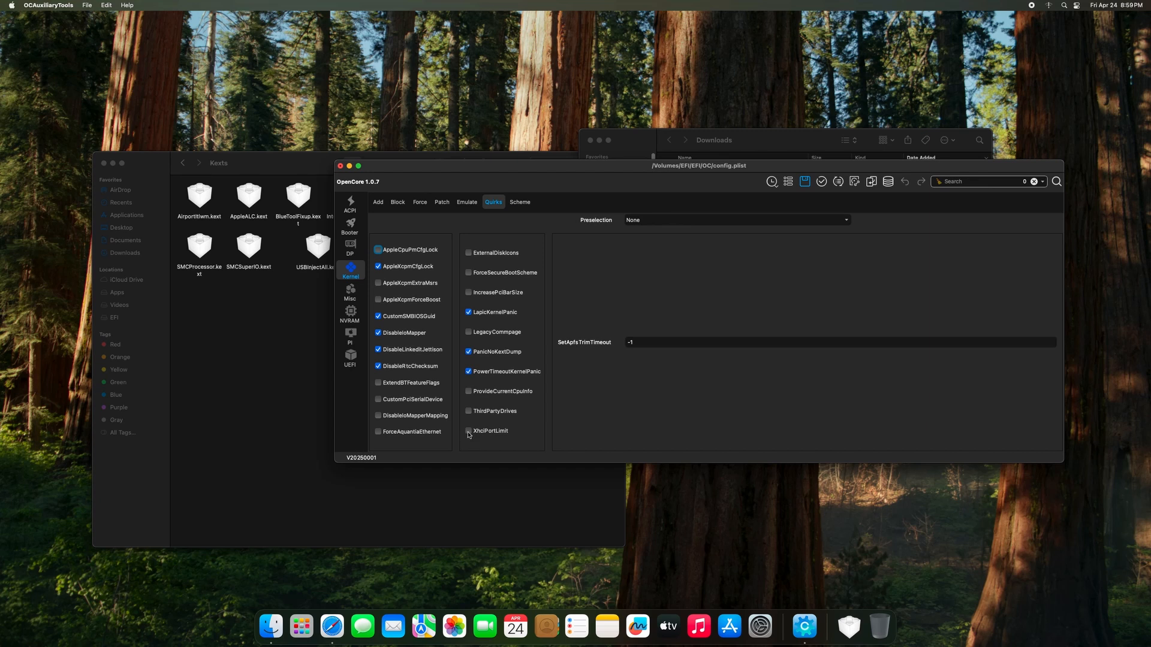
pyautogui.click(805, 181)
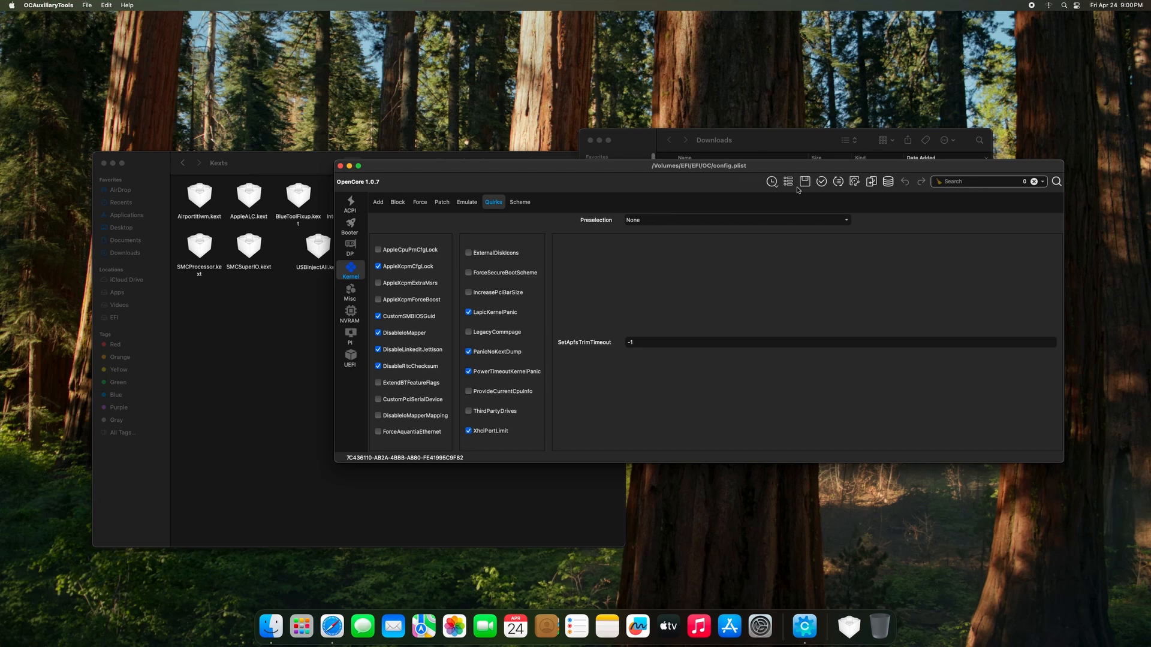
pyautogui.click(340, 167)
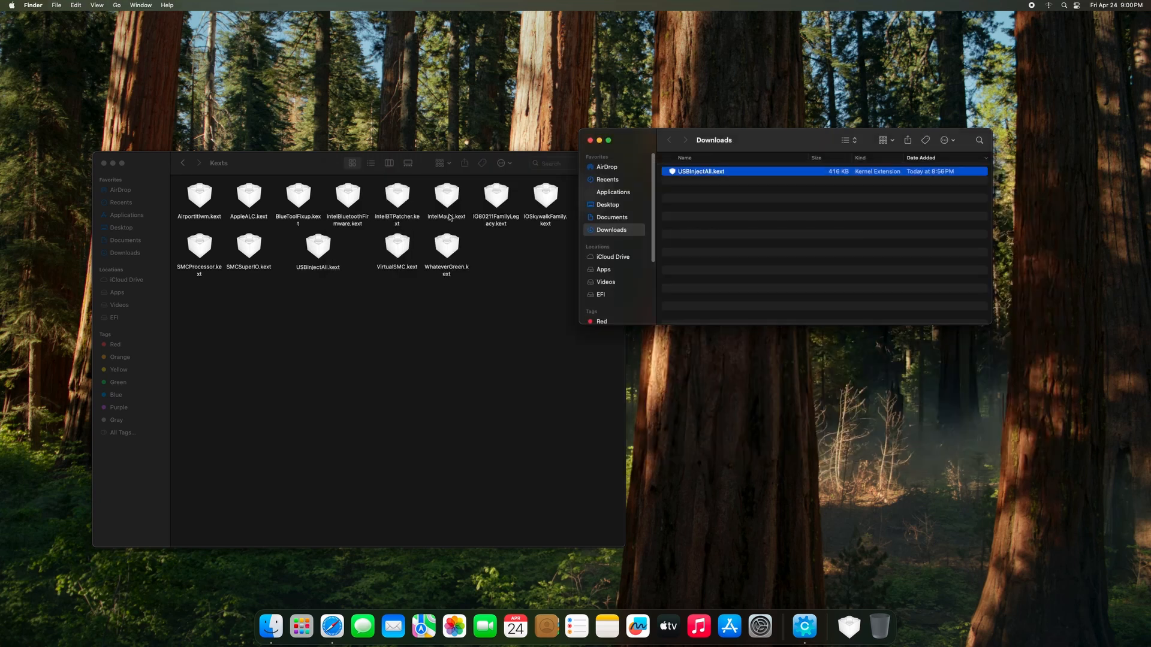
# Close the Downloads and Kexts windows, restart the Mac, then try launching Hackintool from Launchpad.
pyautogui.click(591, 141)
pyautogui.moveTo(259, 164); pyautogui.dragTo(471, 162)
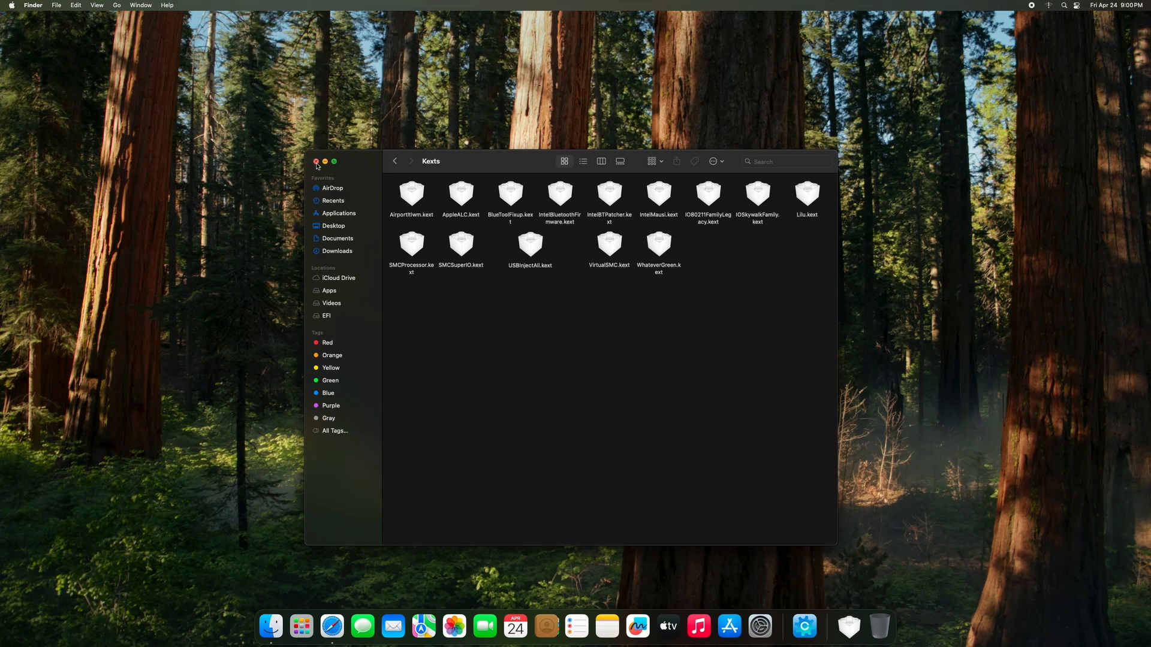
pyautogui.click(315, 162)
pyautogui.click(12, 5)
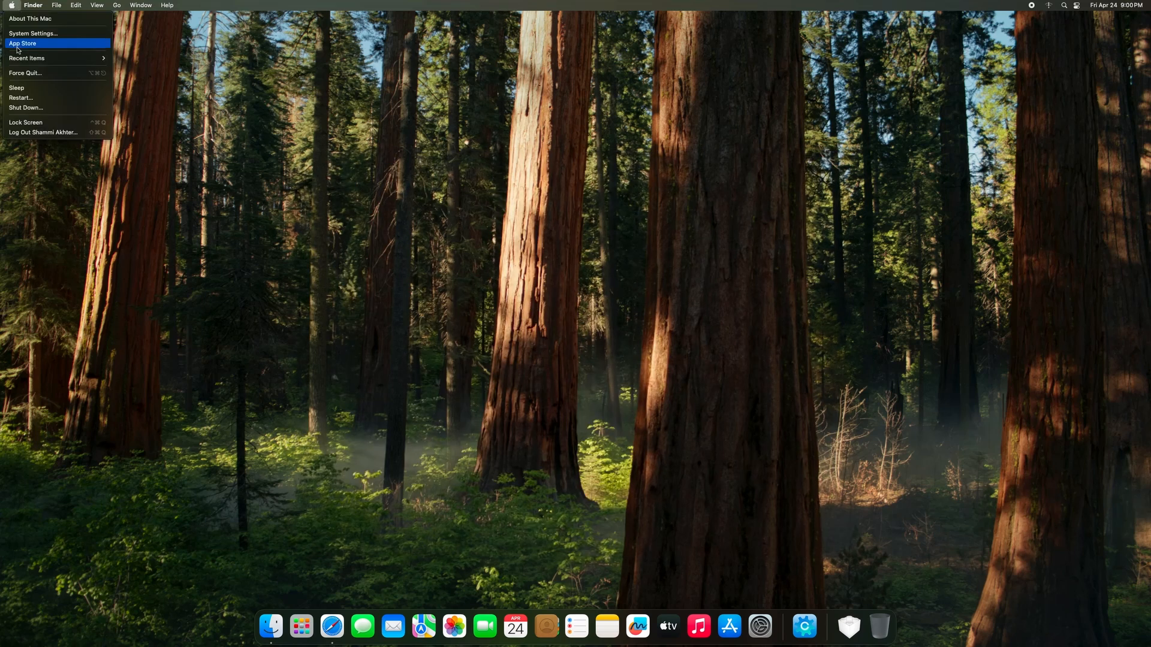
pyautogui.click(30, 99)
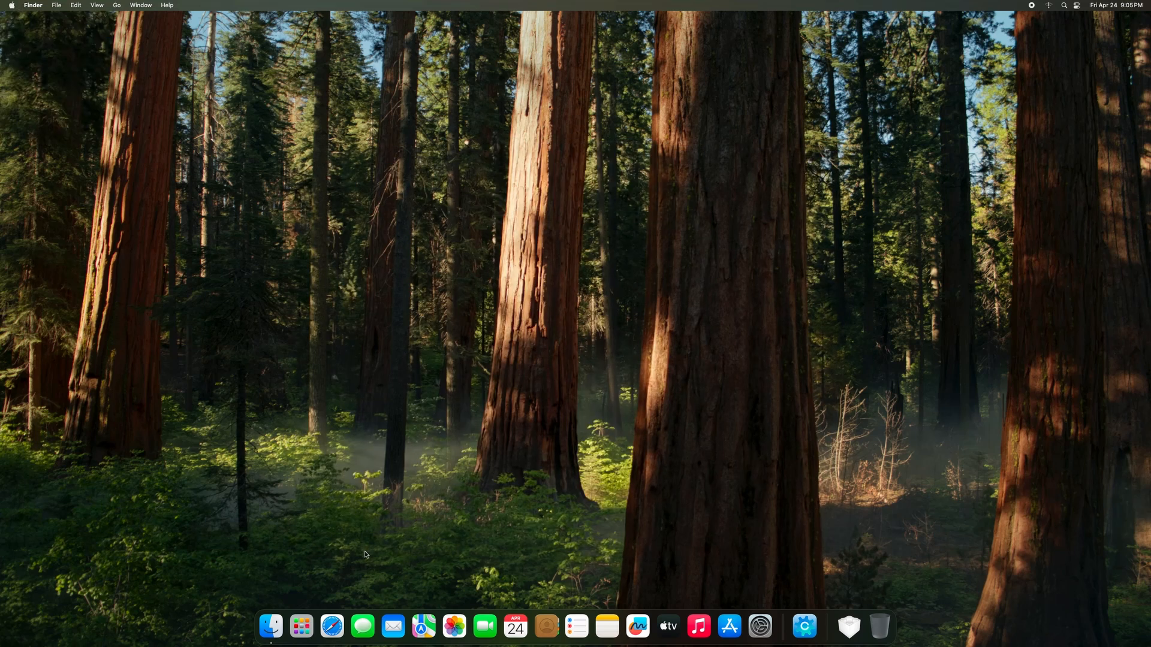
pyautogui.click(302, 627)
pyautogui.click(915, 517)
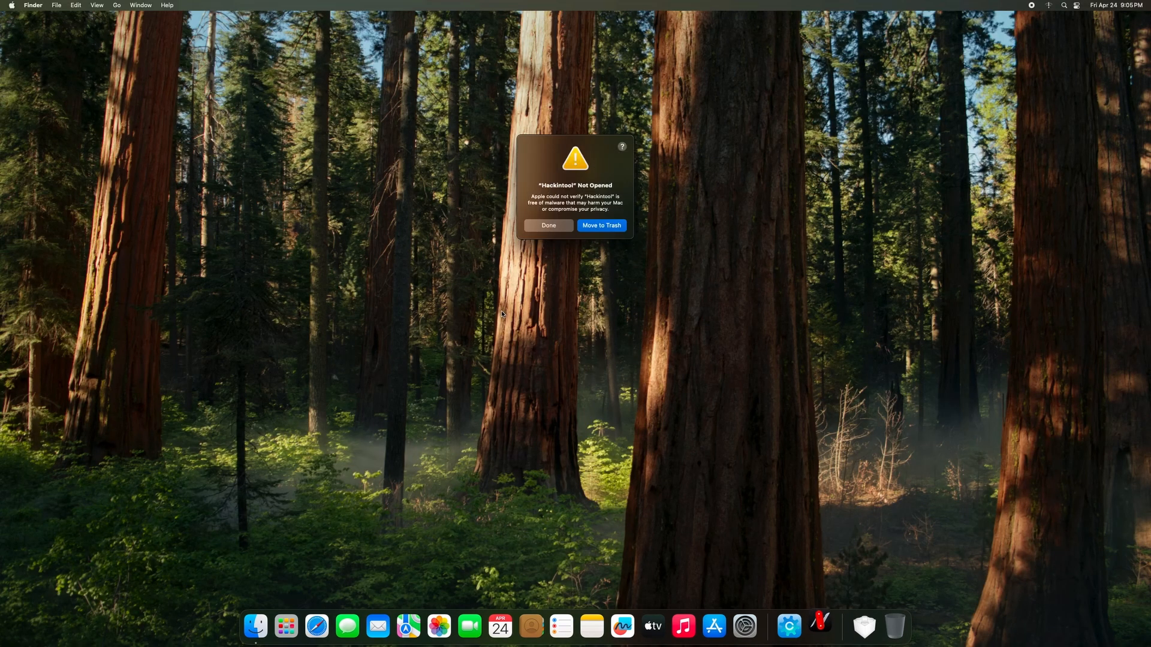
# Dismiss the warning and allow Hackintool via Open Anyway in Privacy & Security, entering the admin password.
pyautogui.click(539, 225)
pyautogui.click(749, 627)
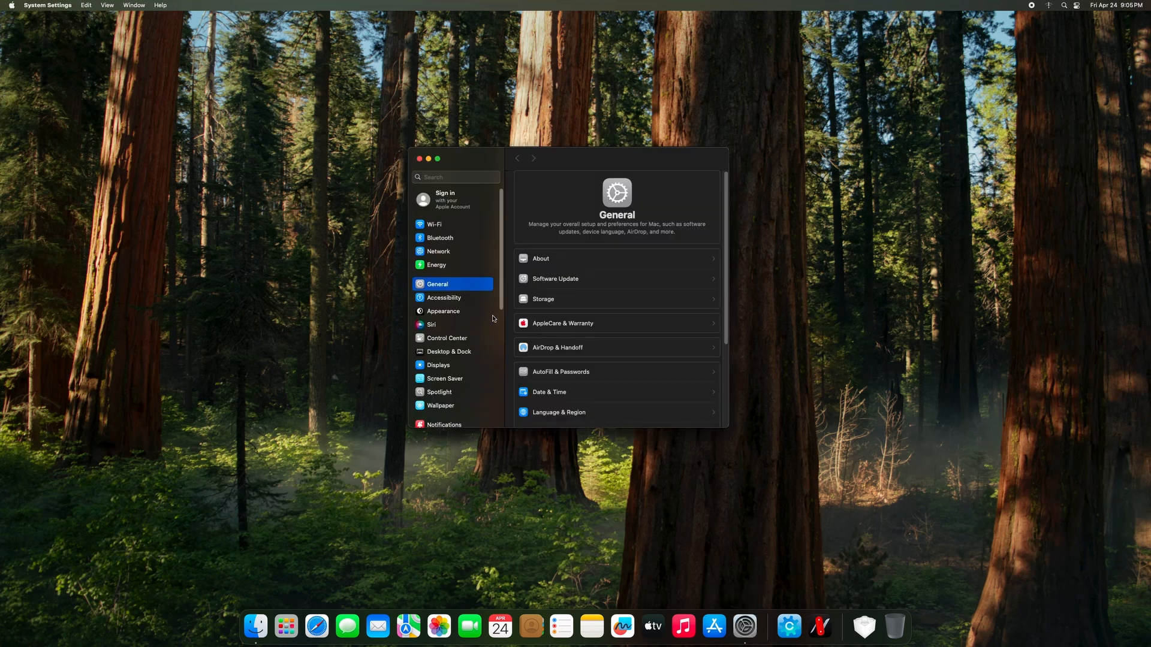
pyautogui.scroll(-5, 437, 380)
pyautogui.click(438, 373)
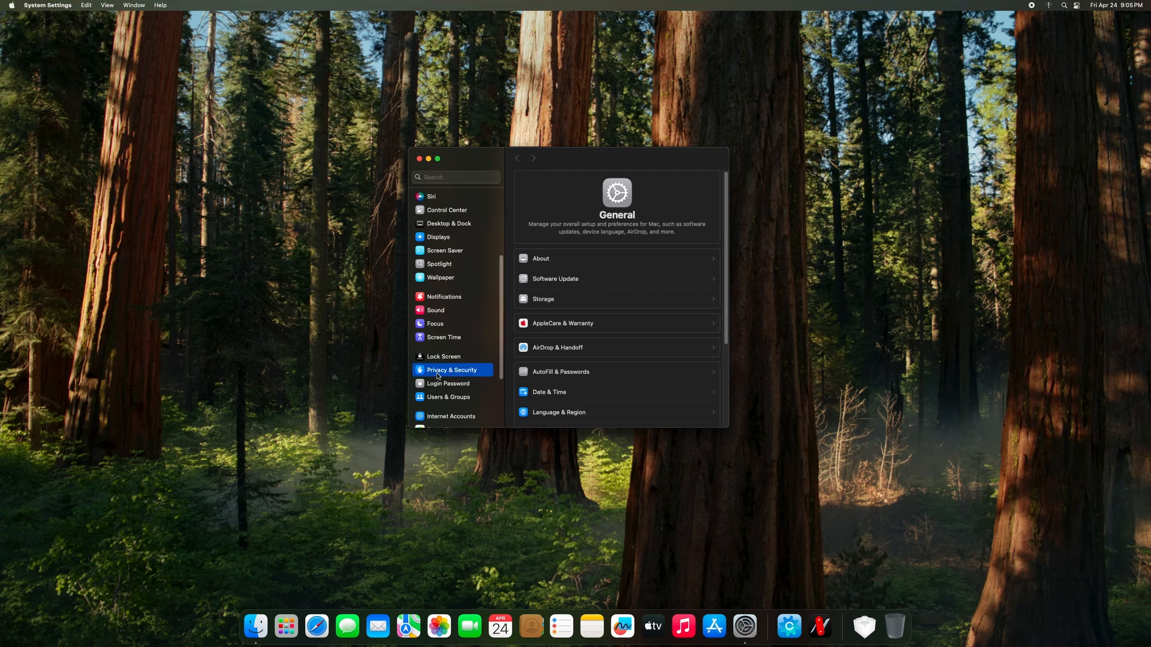
pyautogui.scroll(-1, 569, 376)
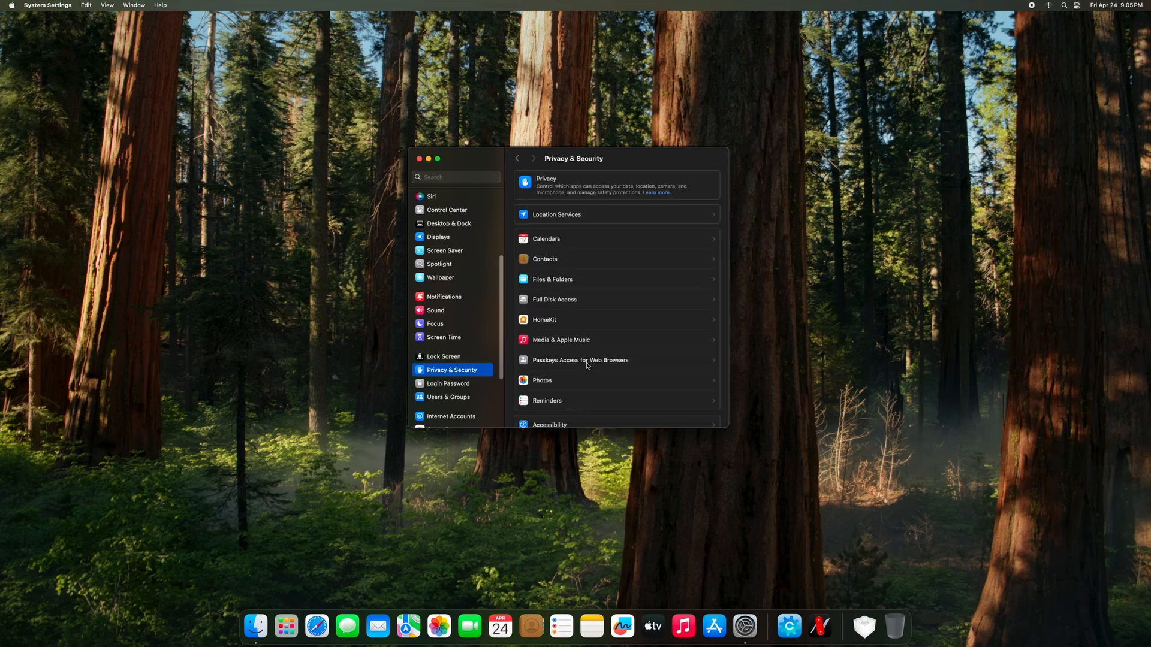
pyautogui.scroll(-5, 586, 364)
pyautogui.scroll(-3, 589, 361)
pyautogui.scroll(-8, 588, 362)
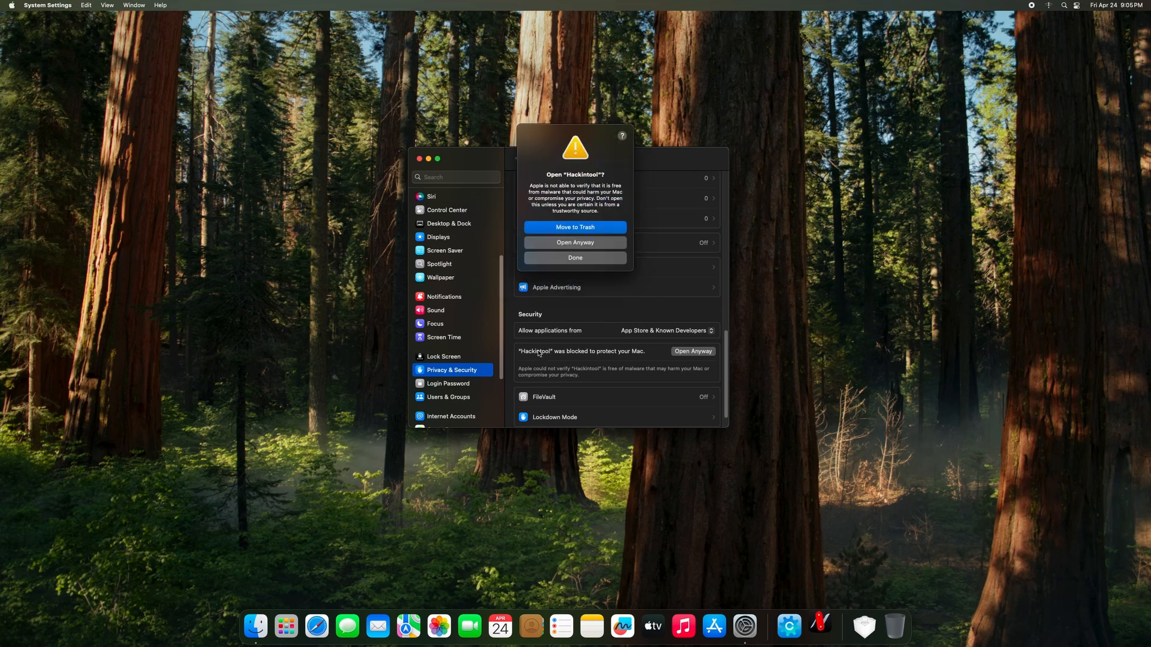
pyautogui.click(564, 244)
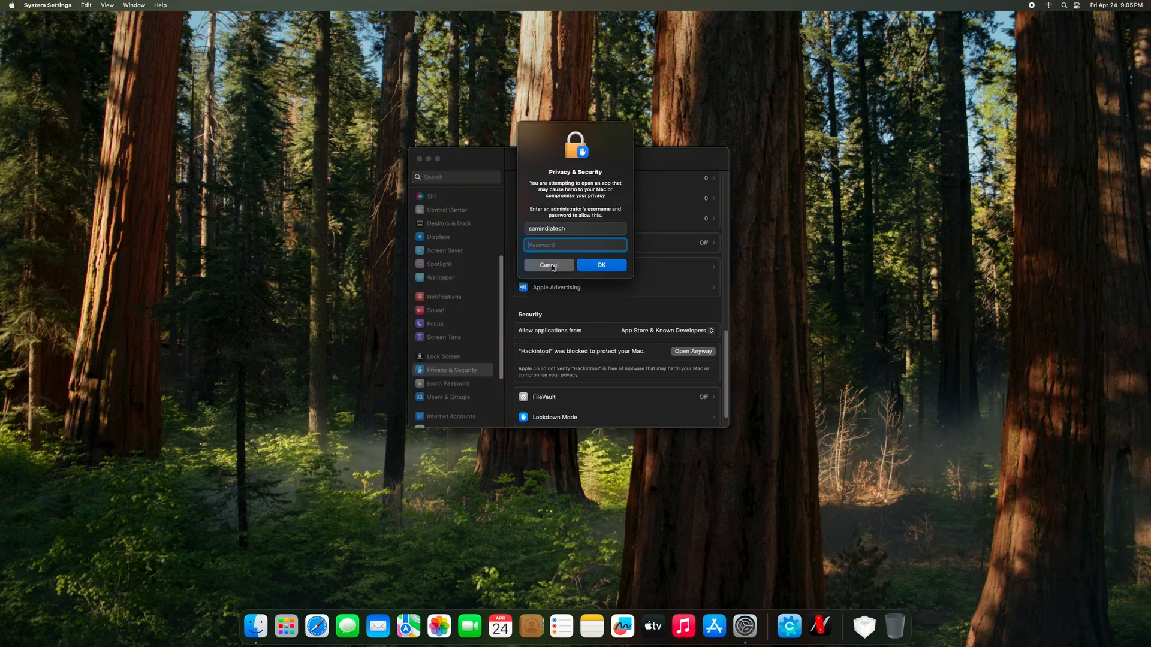
pyautogui.write('••••')
pyautogui.press('Return')
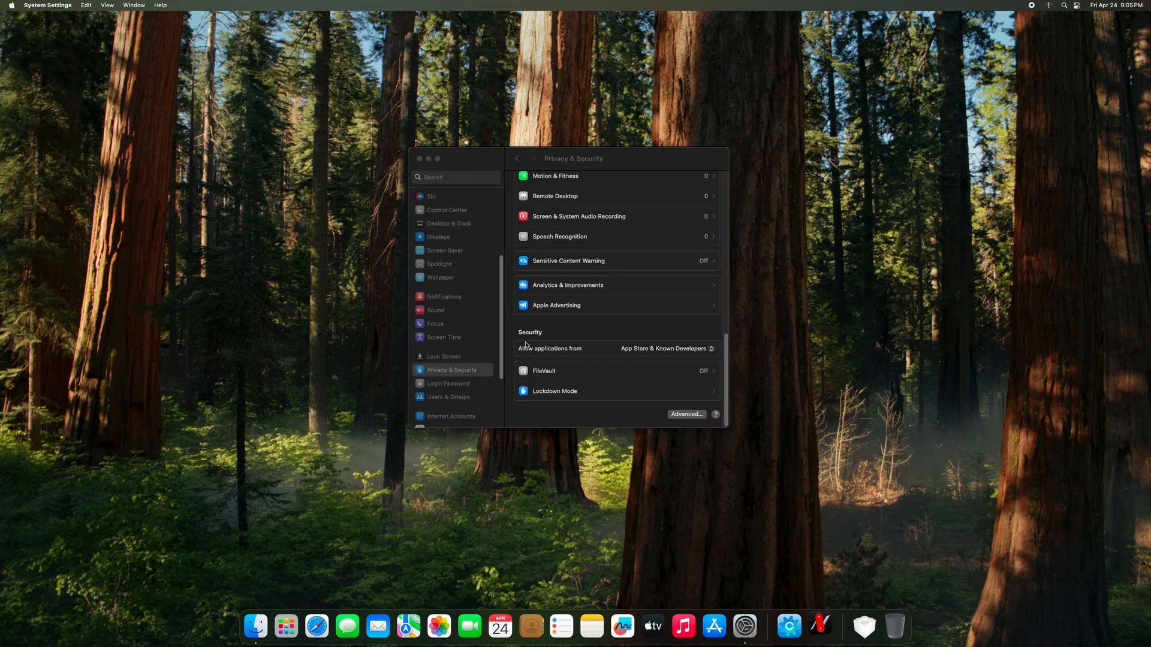
# Close System Settings, choose Don't Check for updates, enlarge the Hackintool window, and show the USB ports list.
pyautogui.click(420, 160)
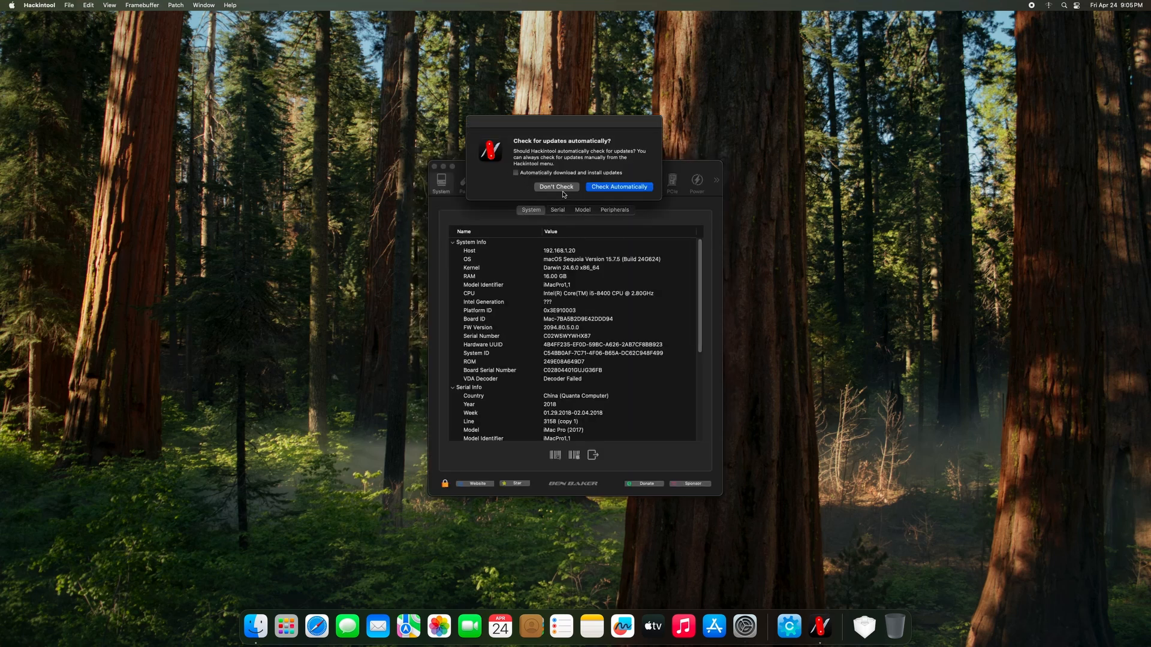
pyautogui.click(559, 189)
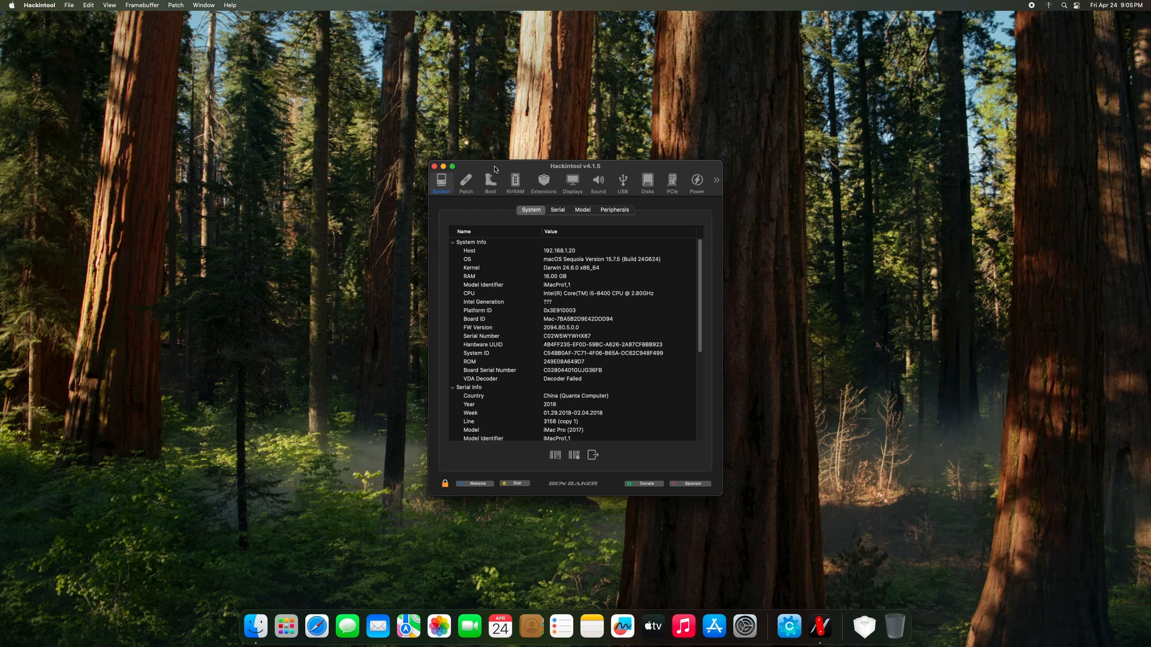
pyautogui.moveTo(495, 169); pyautogui.dragTo(433, 151)
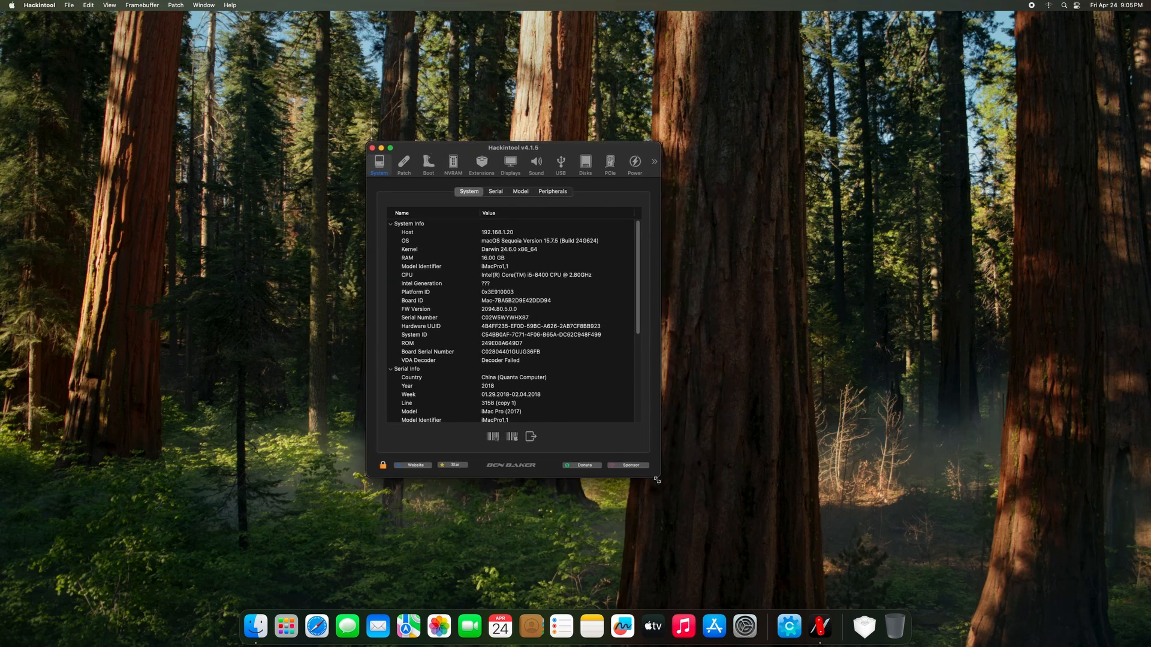
pyautogui.moveTo(659, 478); pyautogui.dragTo(715, 536)
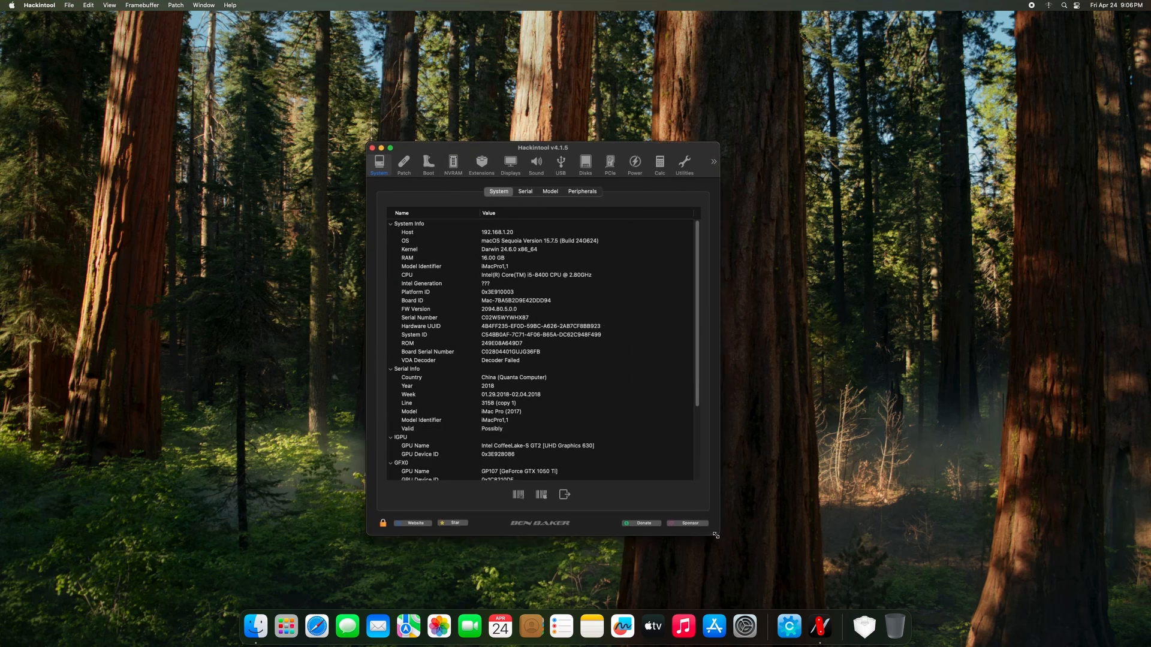
pyautogui.click(607, 388)
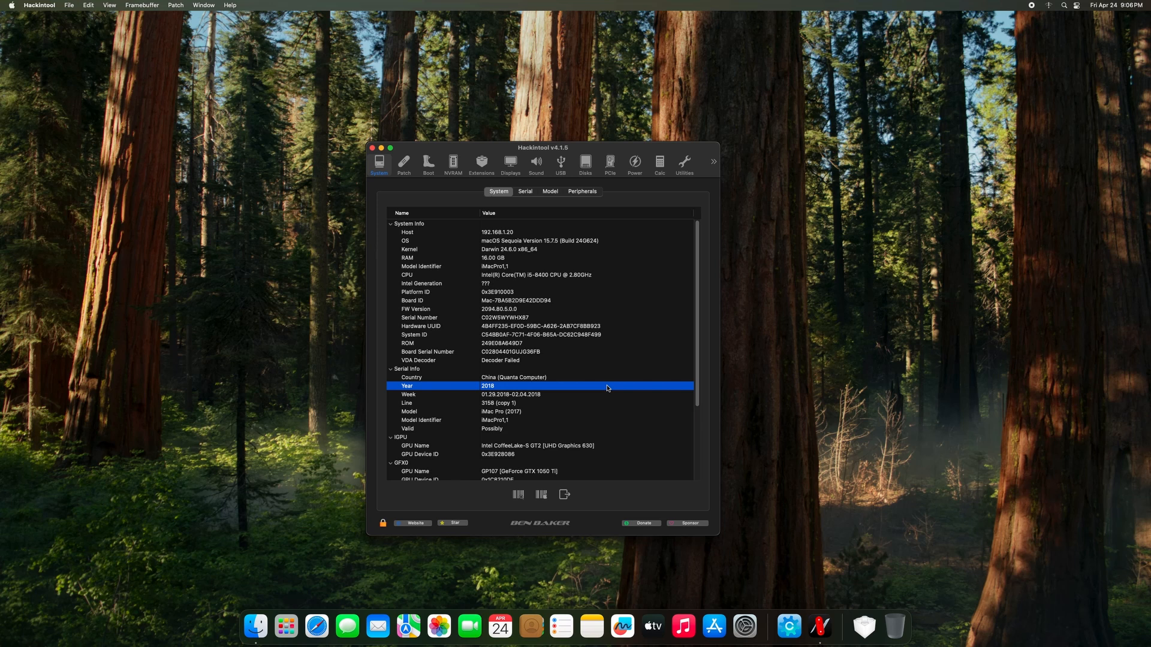
pyautogui.click(562, 165)
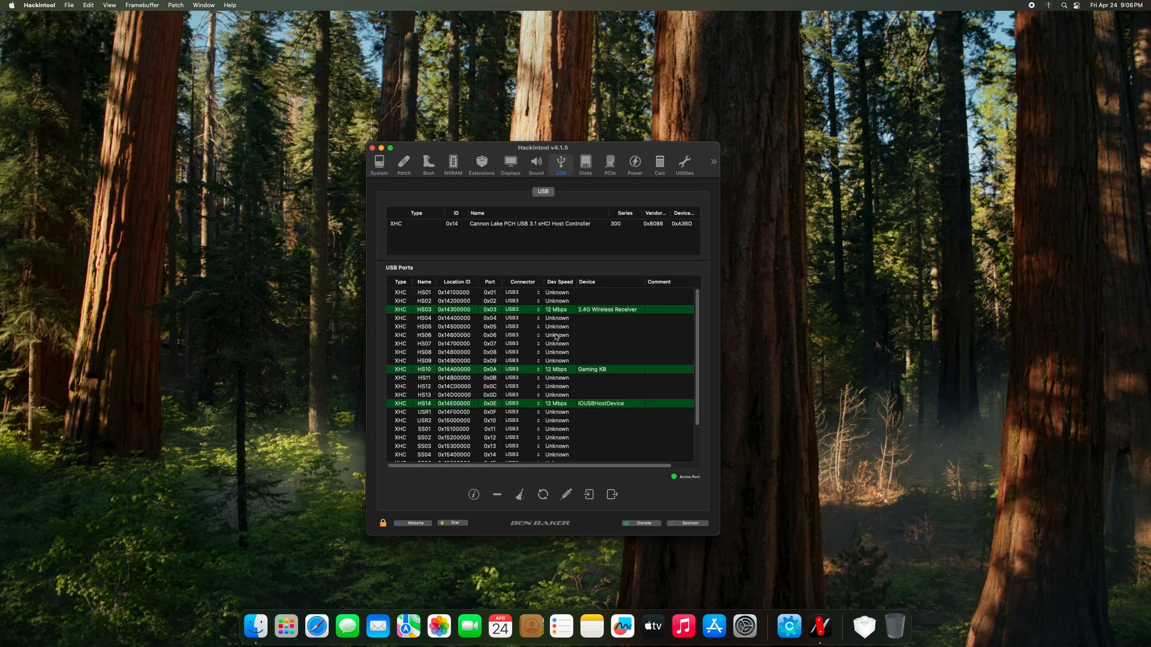
# Scroll down the USB Ports table to watch HS12 turn active at 480 Mbps after moving the flash drive.
pyautogui.scroll(-2, 479, 420)
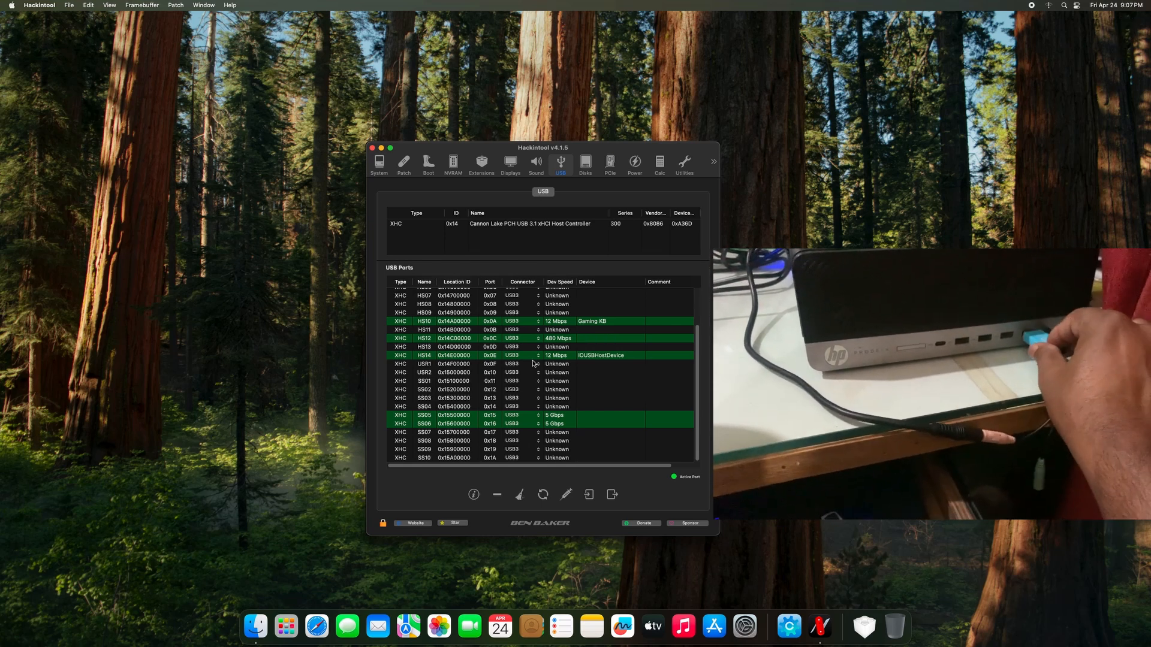
# Scroll up the USB Ports table to check the newly active HS04, HS05 and HS08 rows at 480 Mbps.
pyautogui.scroll(2, 532, 363)
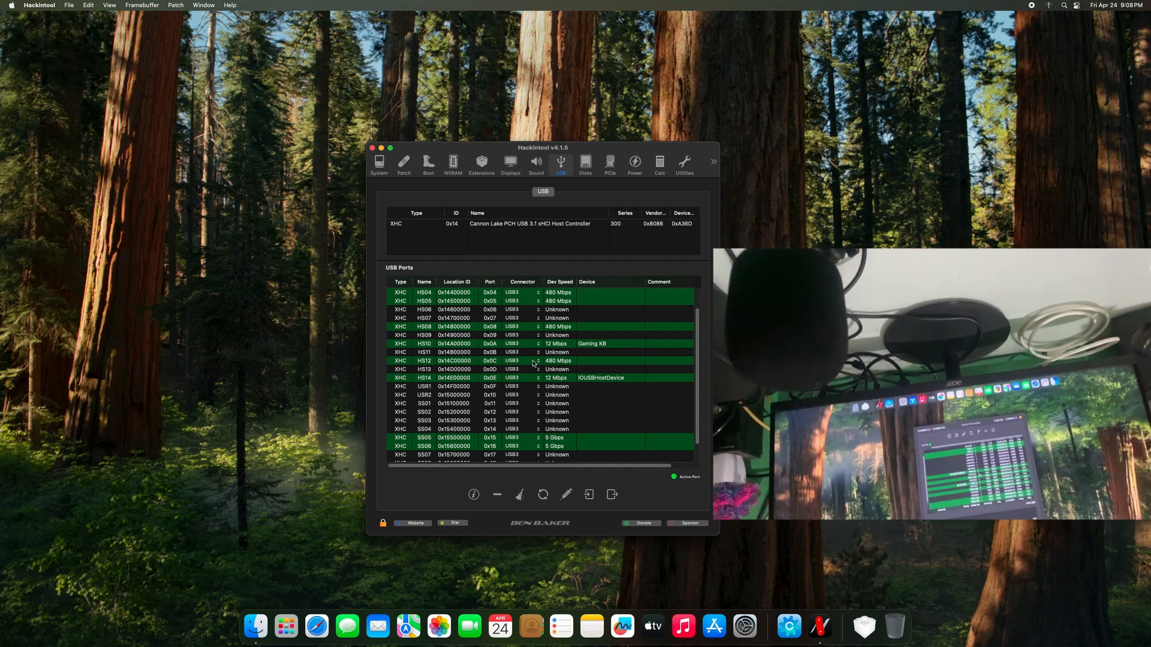
# Scroll to the top of the port list to confirm HS02 active at 480 Mbps and HS03 at 12 Mbps.
pyautogui.scroll(1, 533, 364)
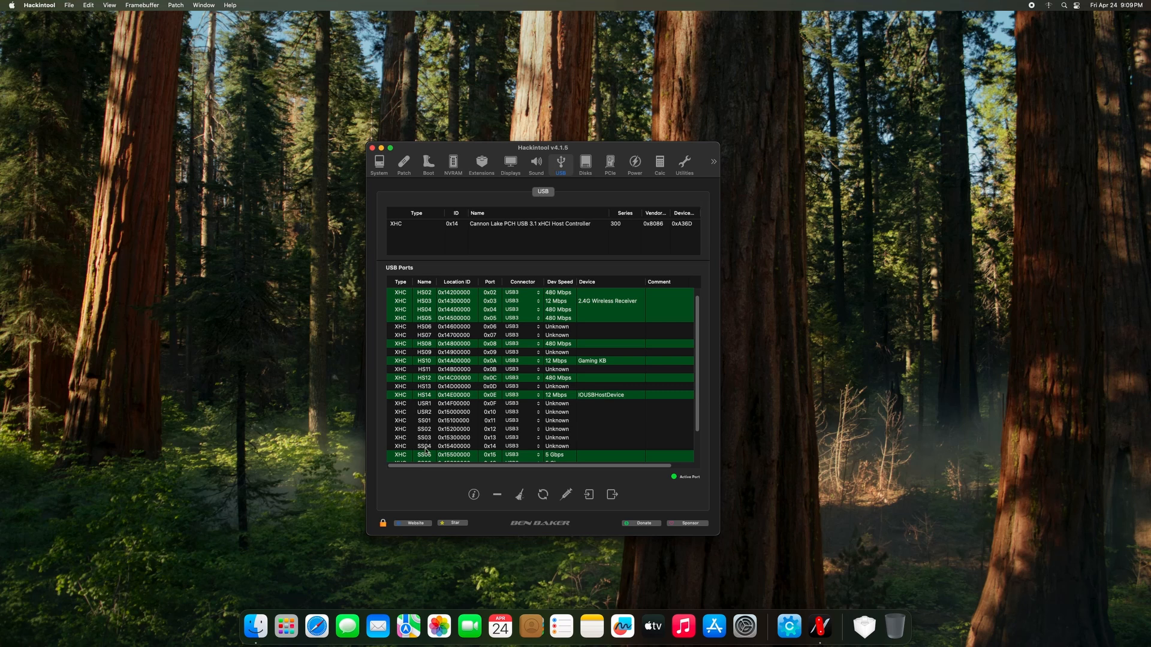
# Change HS02's connector type from USB3 to TypeC+Sw in the USB port list.
pyautogui.scroll(-3, 426, 451)
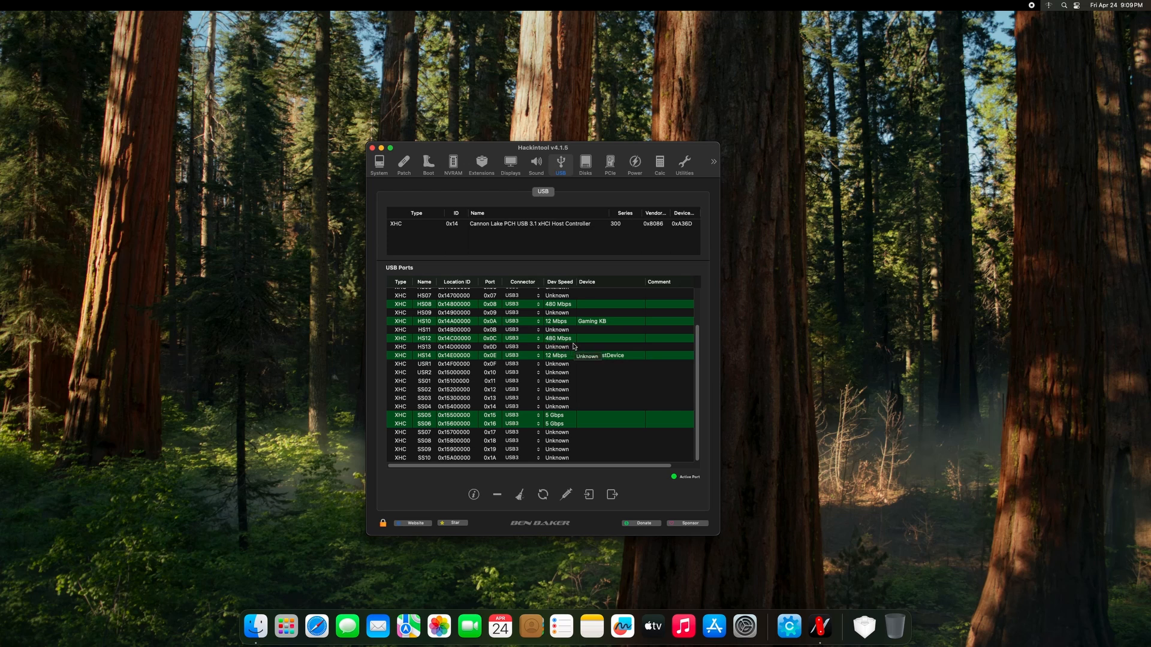
pyautogui.scroll(3, 501, 326)
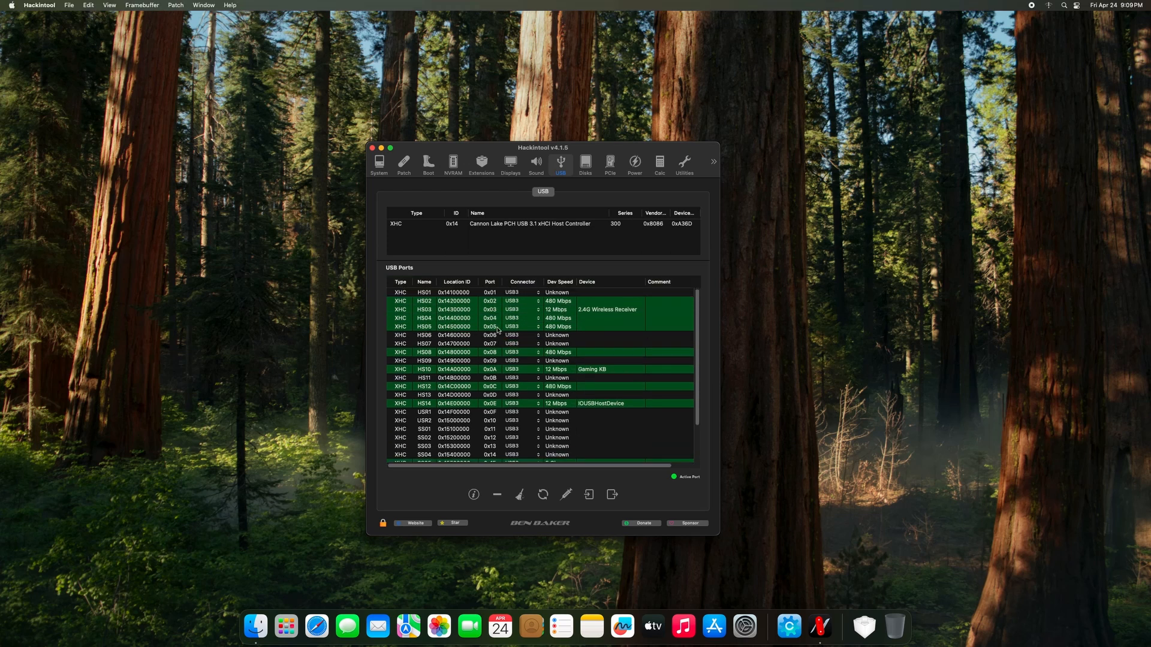
pyautogui.click(557, 301)
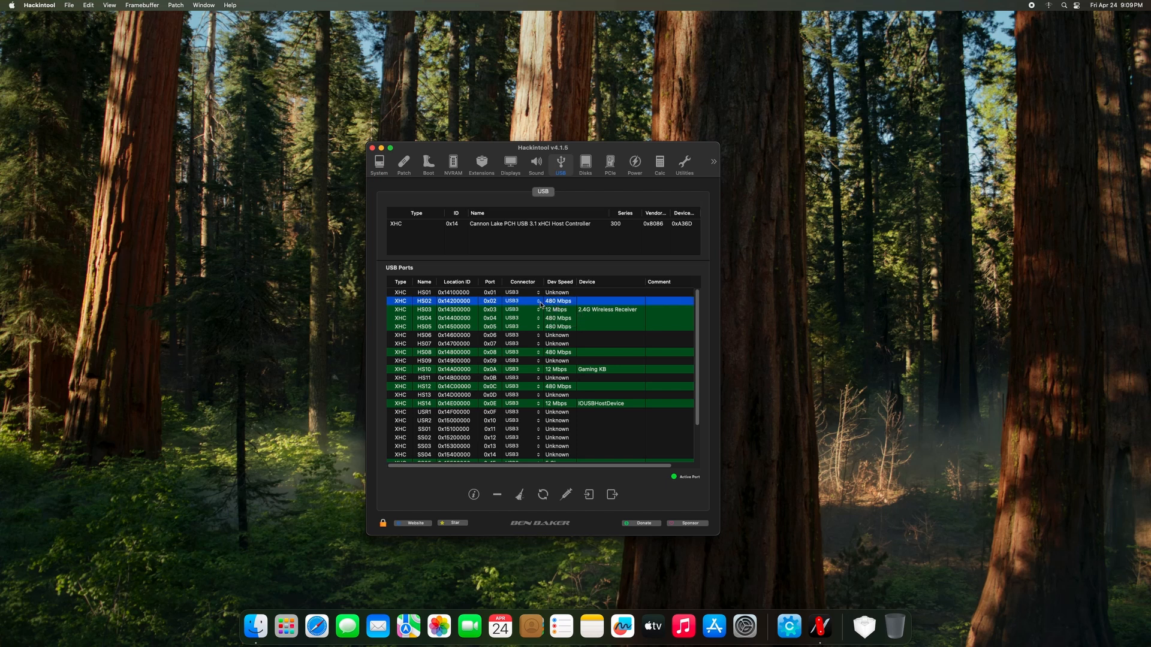
pyautogui.click(538, 302)
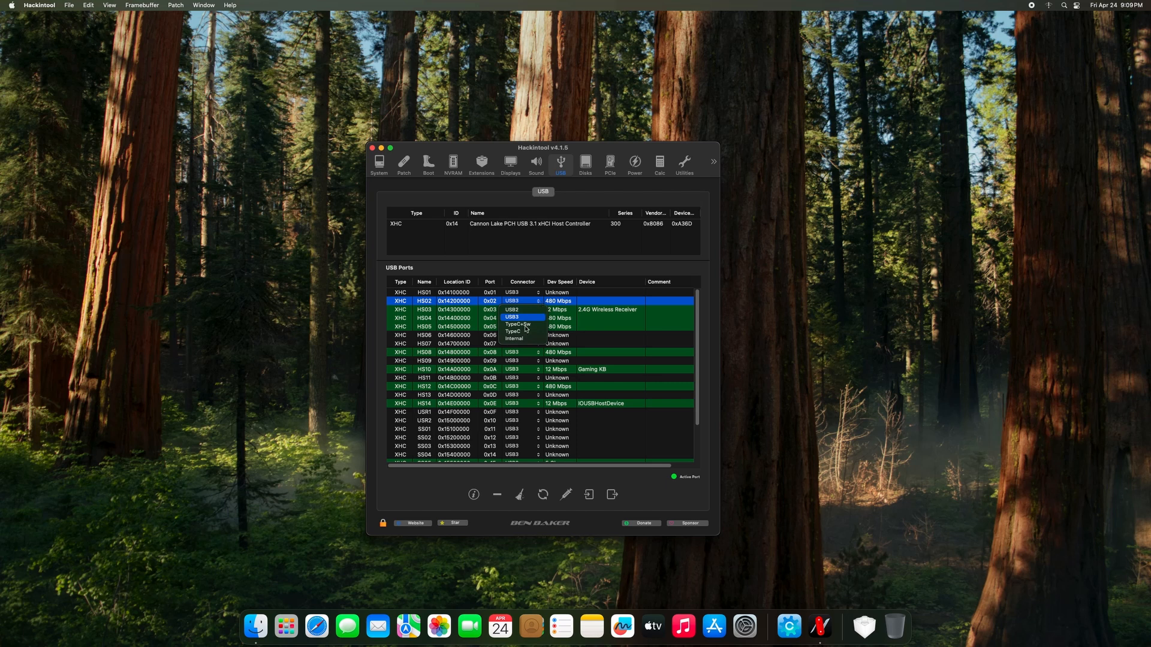
pyautogui.click(519, 324)
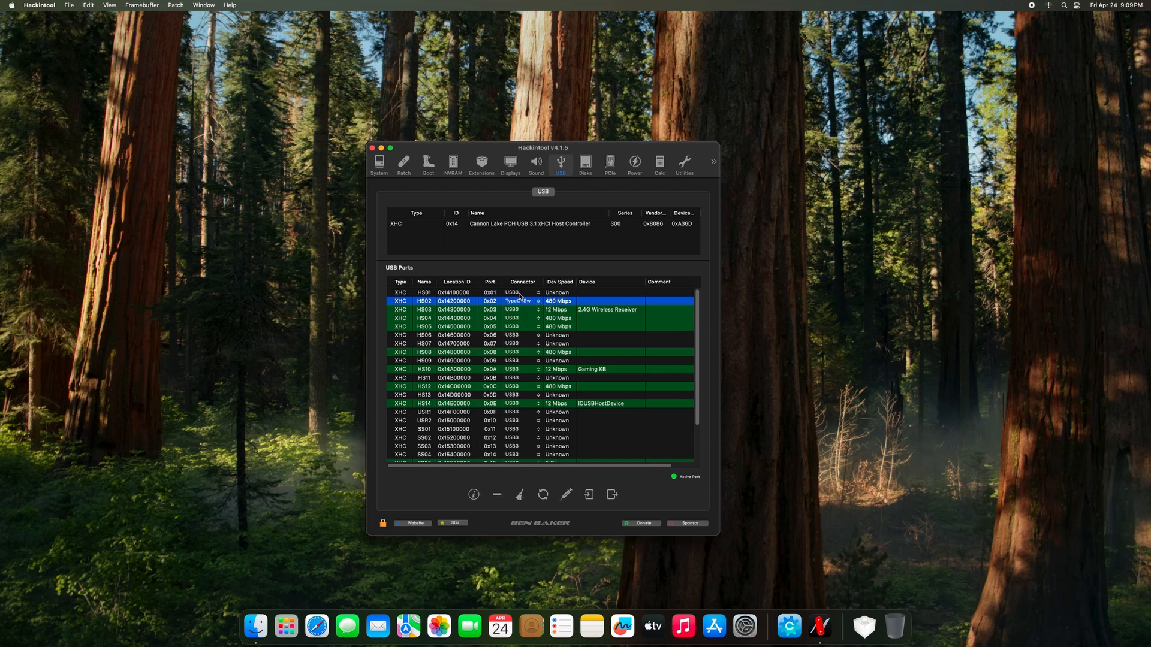
pyautogui.click(439, 292)
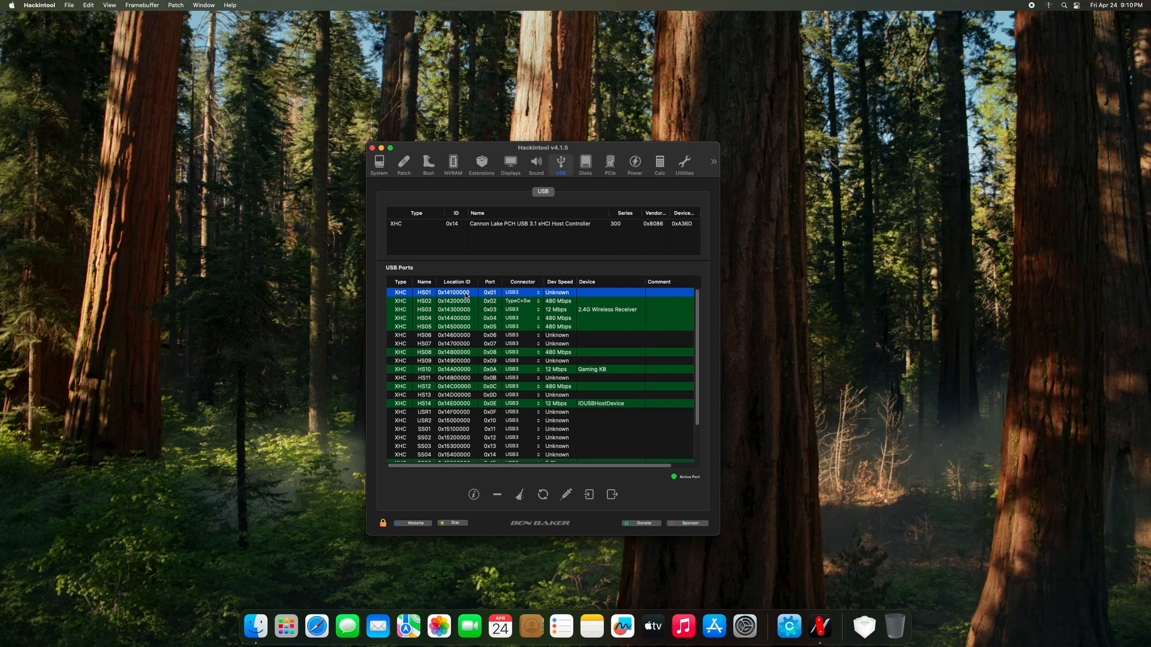
# Delete the unused ports HS01, HS06, HS07, HS09, HS11 and HS13 from the USB list.
pyautogui.click(497, 495)
pyautogui.click(454, 329)
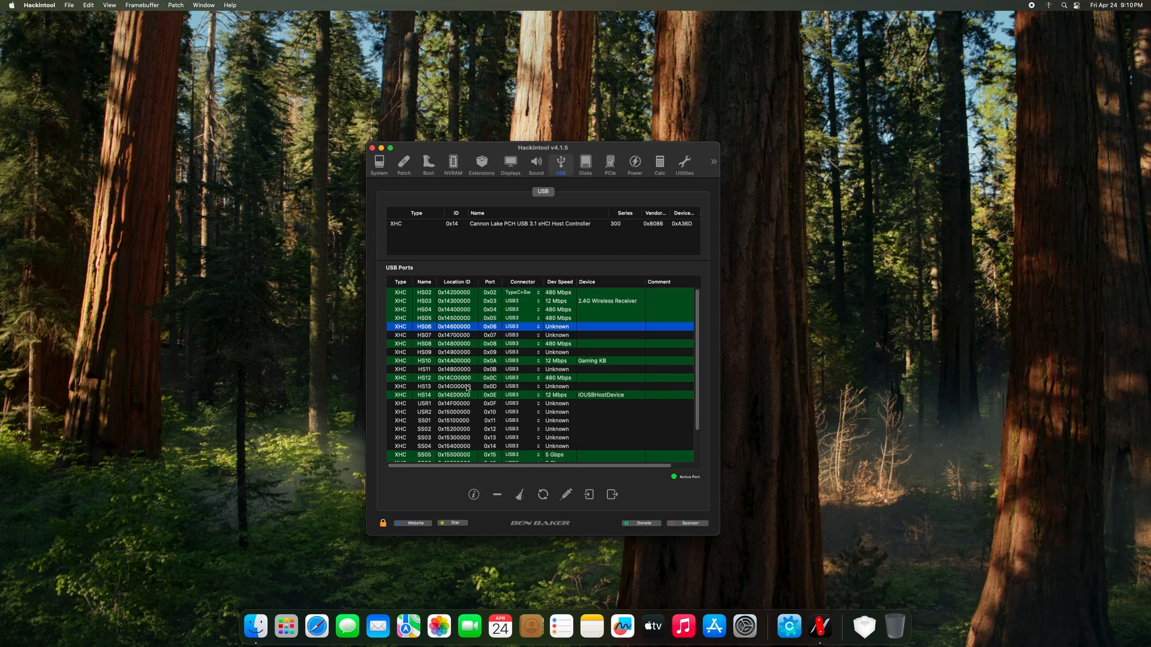
pyautogui.click(499, 495)
pyautogui.click(454, 329)
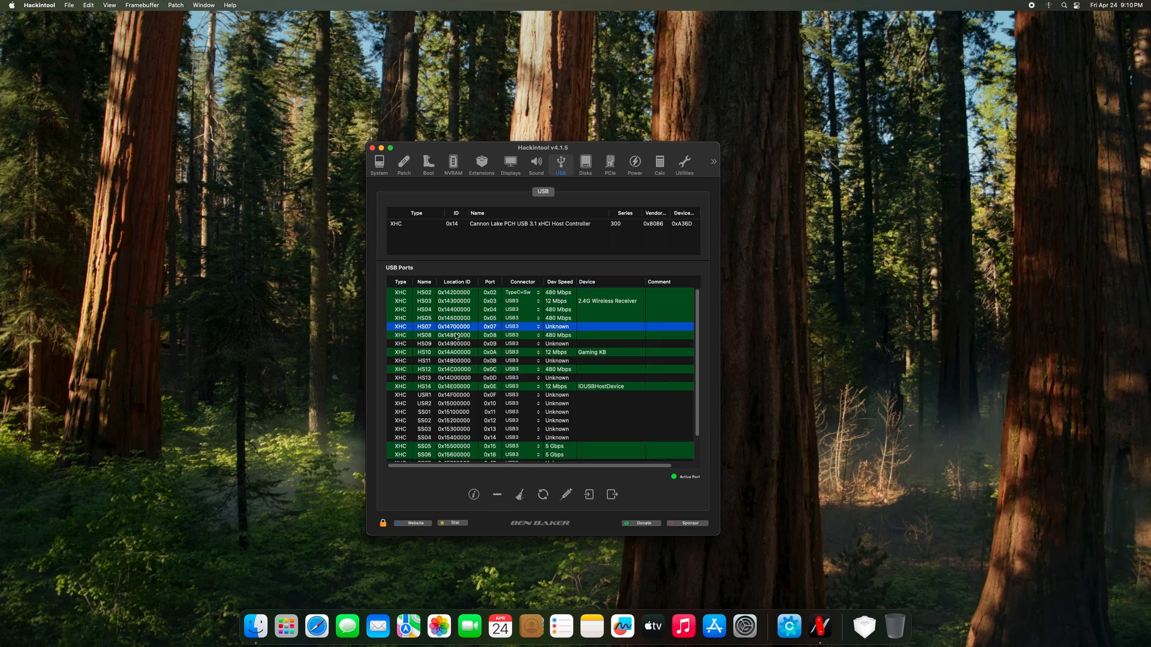
pyautogui.click(497, 495)
pyautogui.click(448, 338)
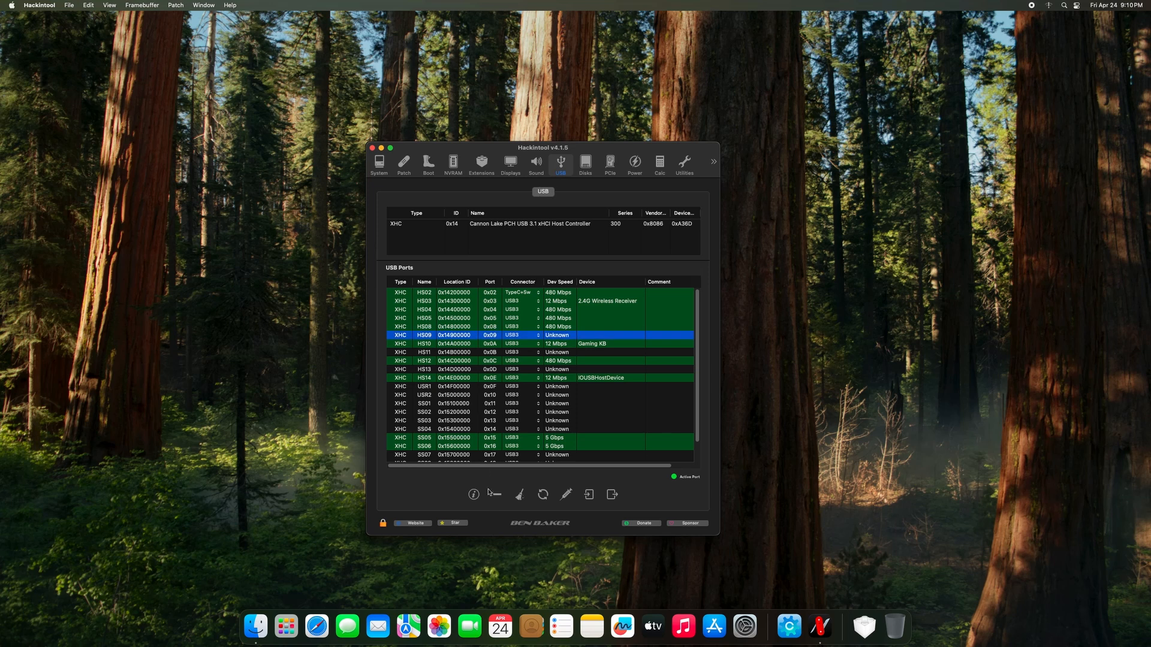
pyautogui.click(495, 494)
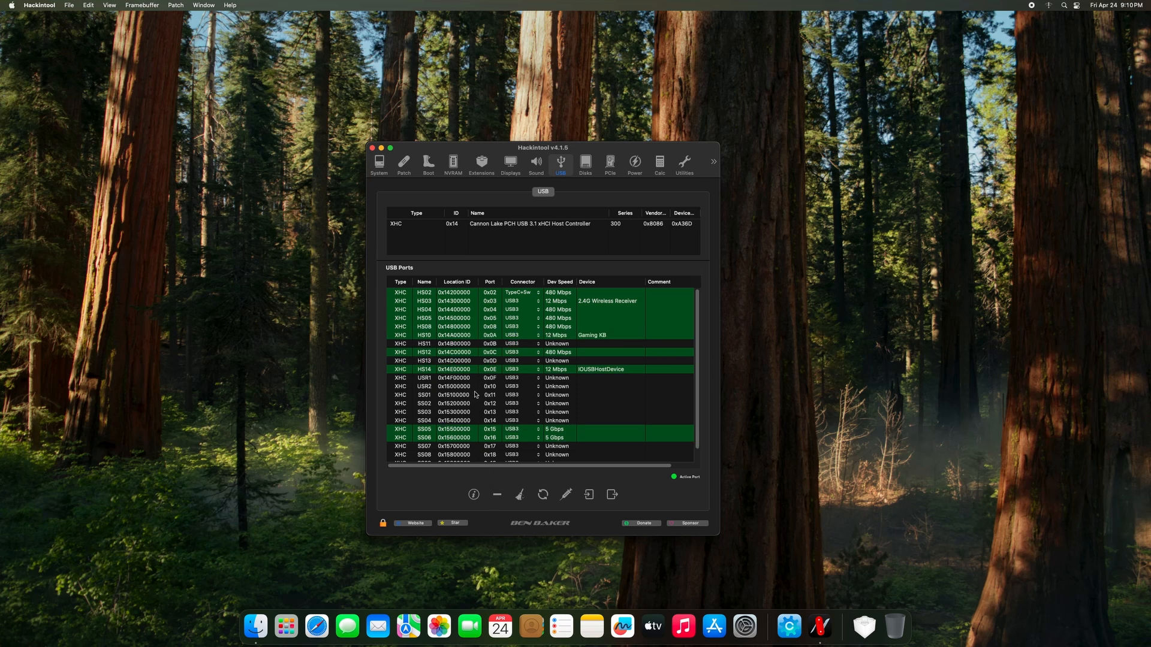
pyautogui.click(455, 344)
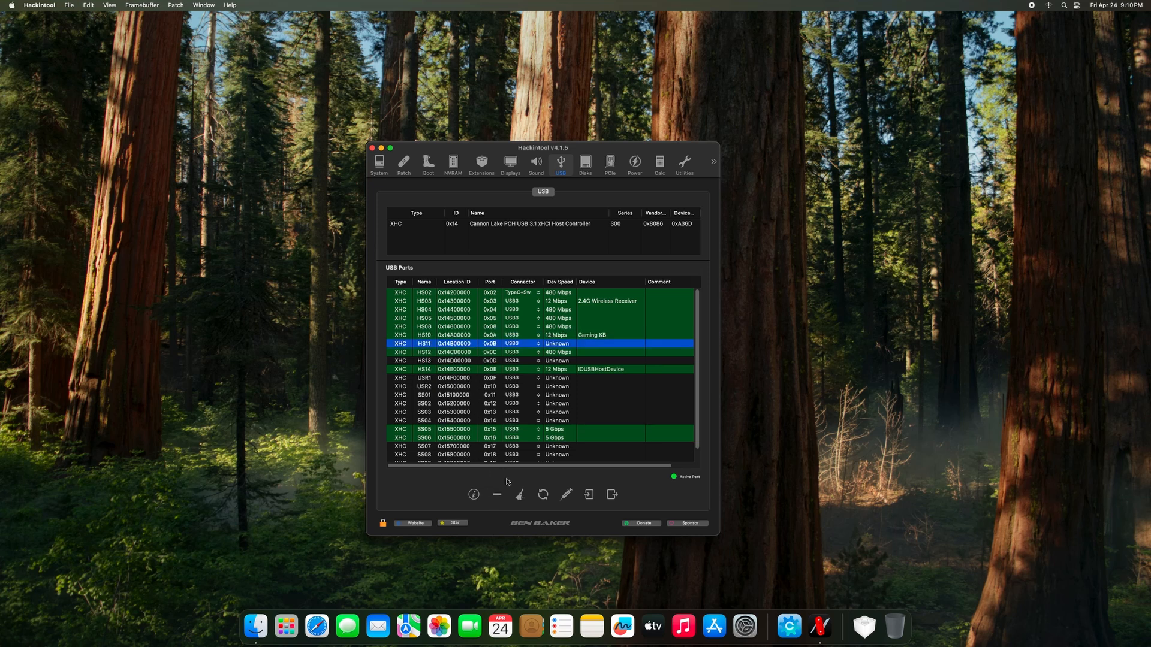
pyautogui.click(497, 495)
pyautogui.click(455, 353)
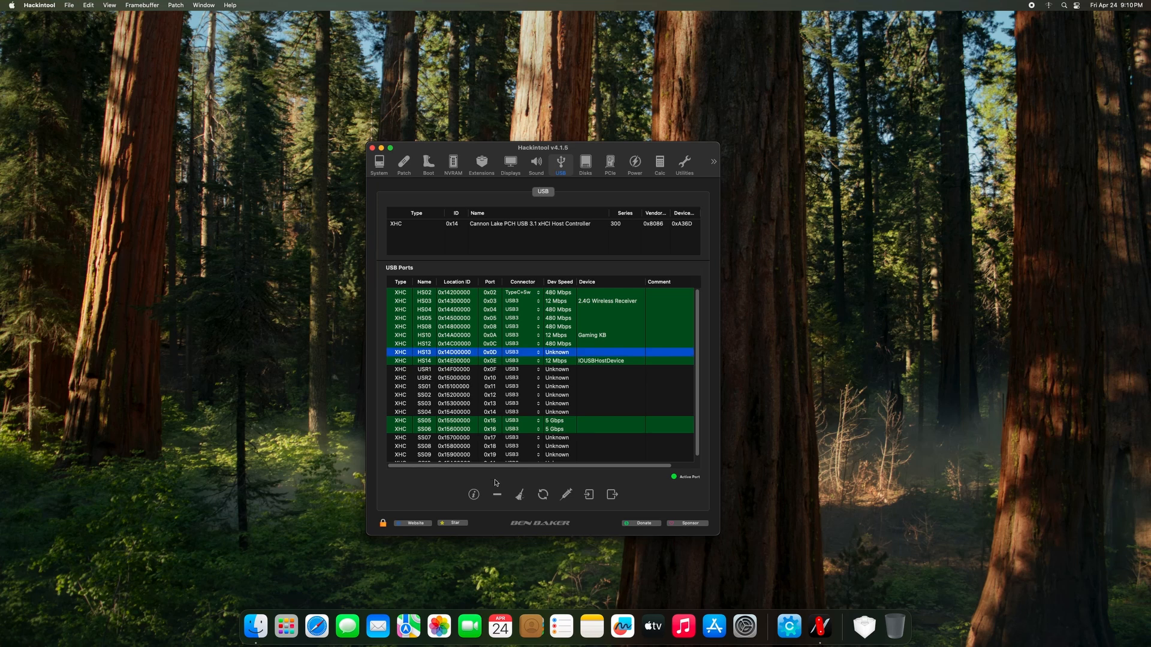
pyautogui.click(497, 495)
# Delete the unused port ranges USR1 through SS04 and SS07 through SS10.
pyautogui.click(453, 362)
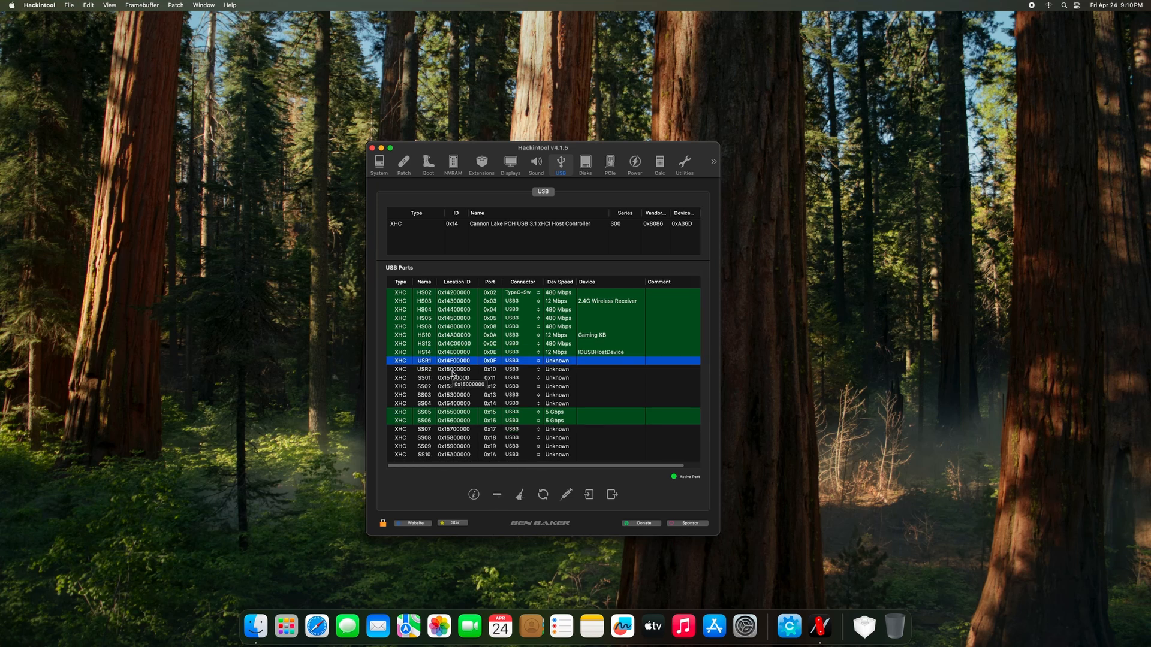
pyautogui.moveTo(453, 374); pyautogui.dragTo(454, 406)
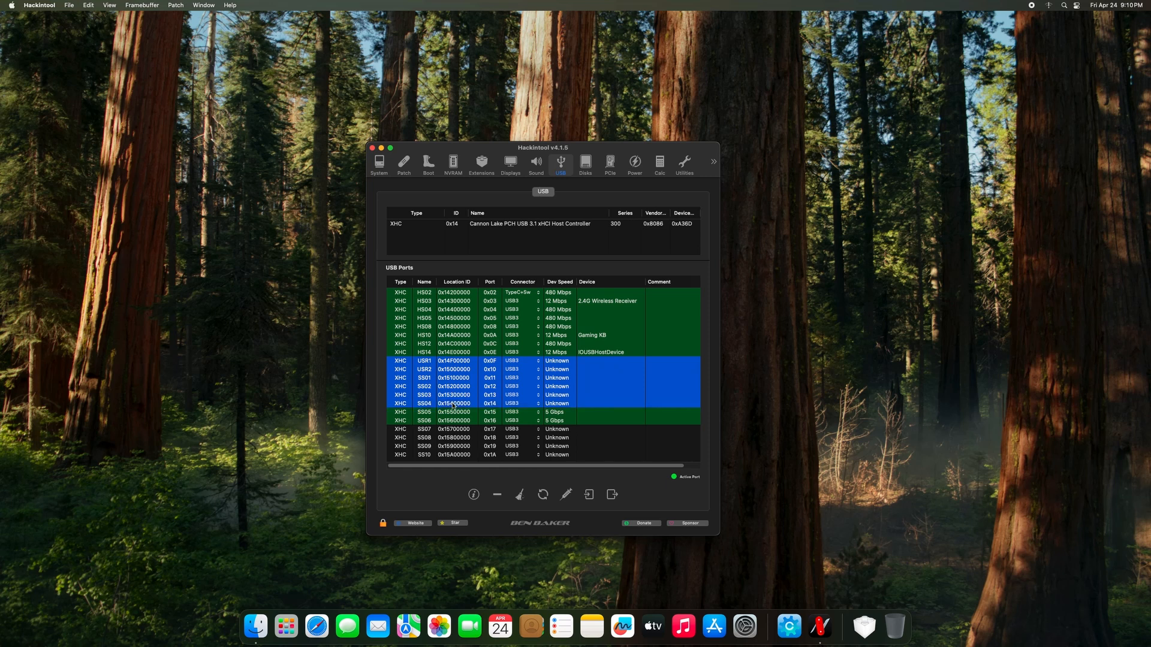
pyautogui.click(503, 495)
pyautogui.click(453, 379)
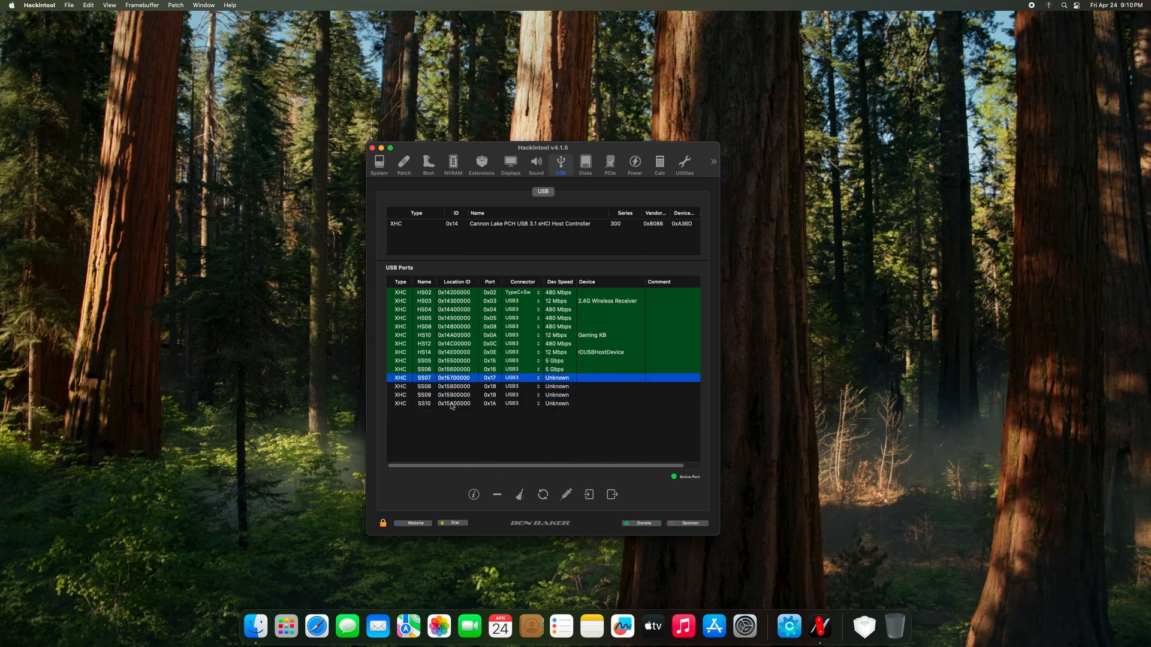
pyautogui.keyDown('shift'); pyautogui.click(452, 404); pyautogui.keyUp('shift')
pyautogui.click(502, 496)
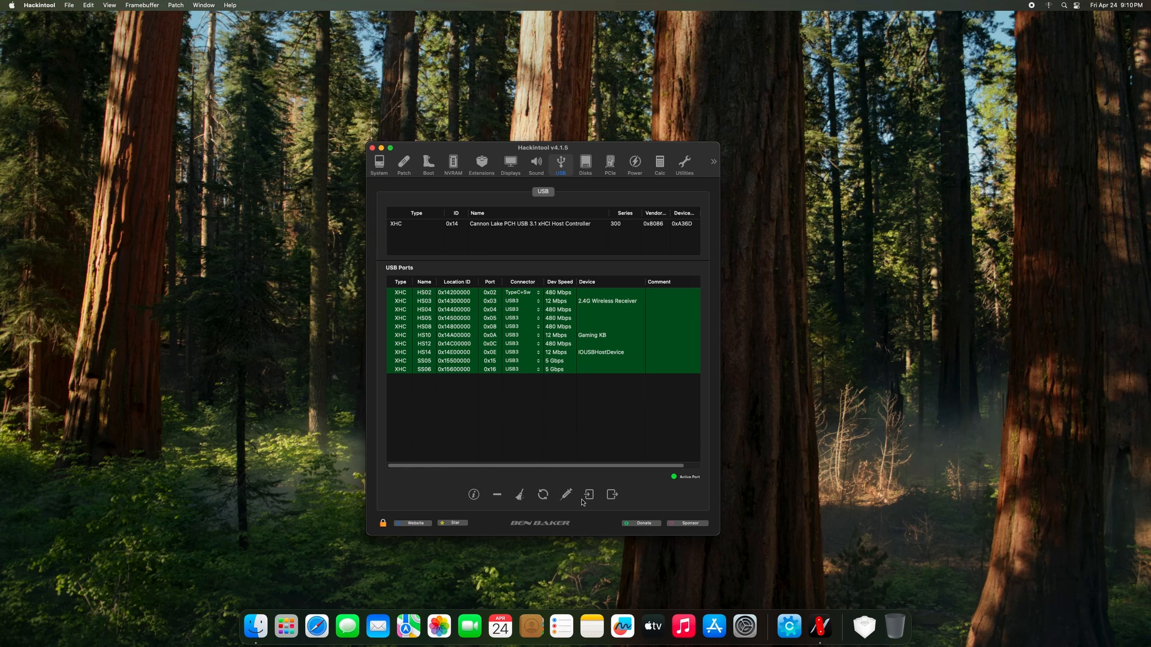
# Export USBPorts.kext with the SSDT-UIAC and SSDT-USBX files to the Desktop, then relaunch OCAuxiliaryTools.
pyautogui.click(612, 495)
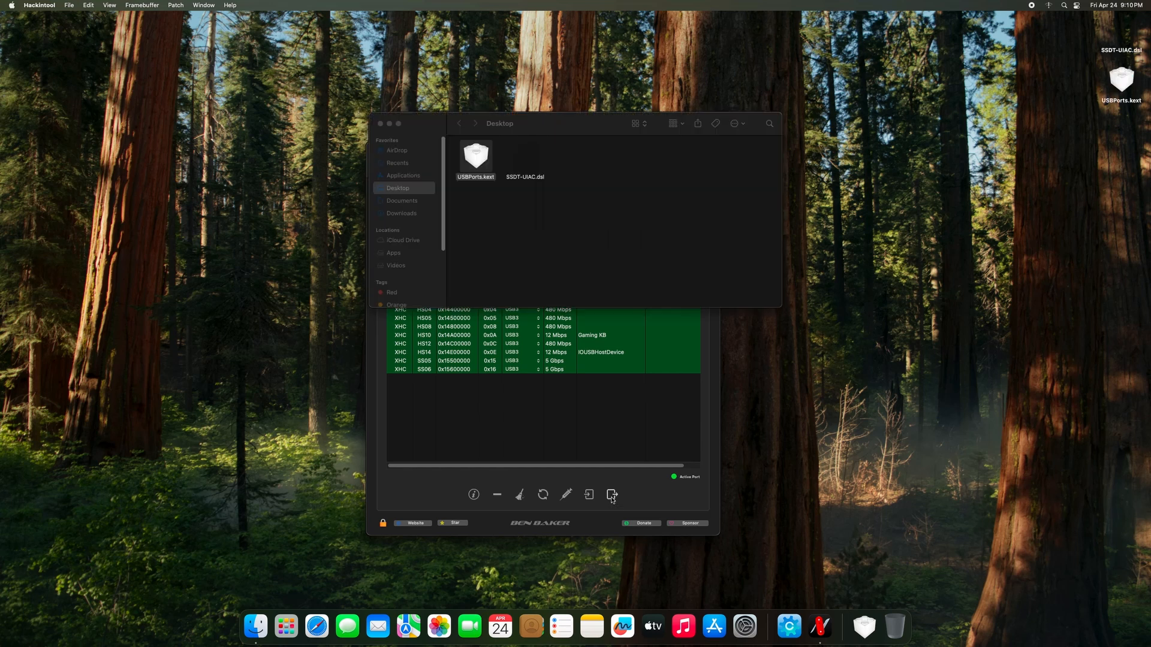
pyautogui.click(466, 169)
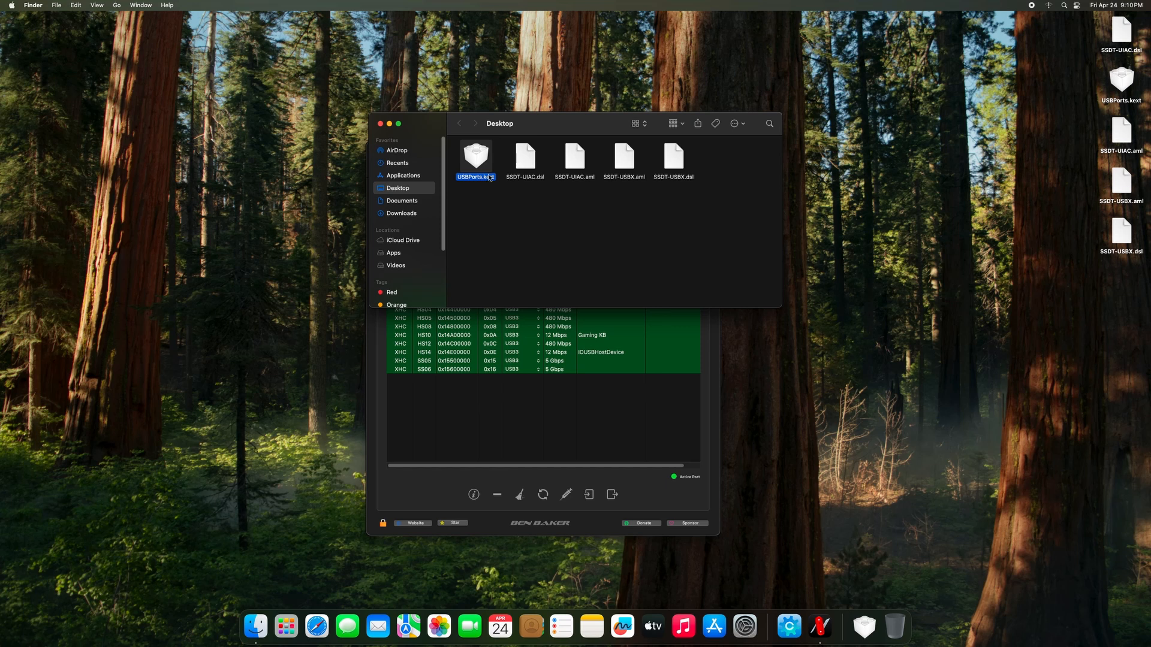
pyautogui.moveTo(532, 128); pyautogui.dragTo(843, 213)
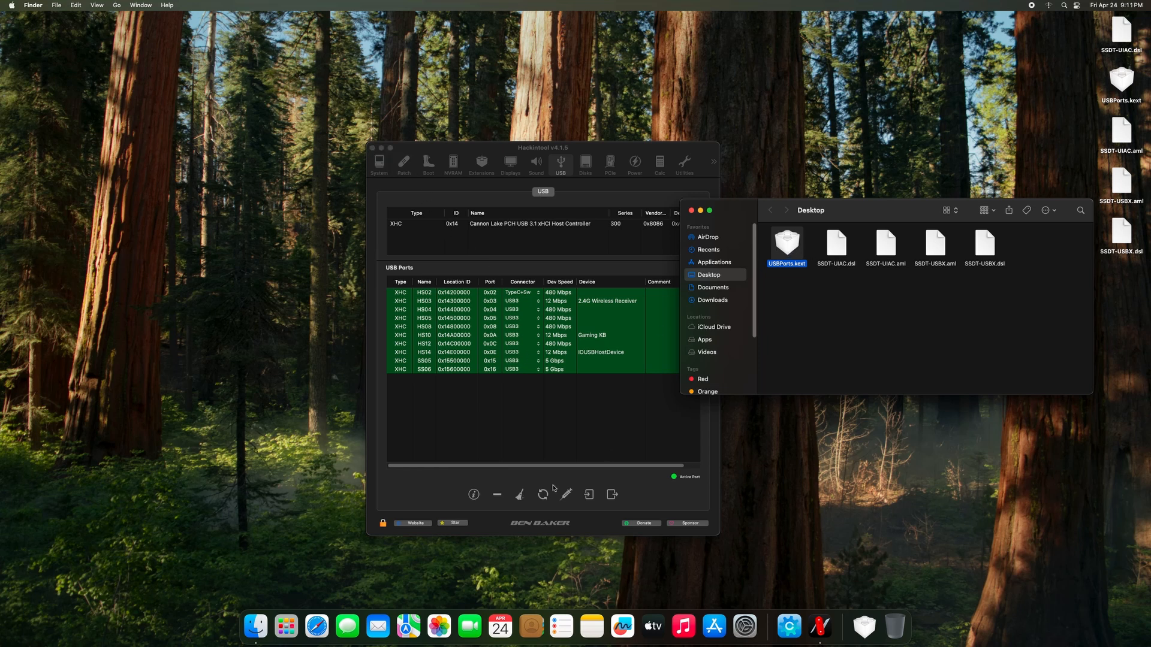
pyautogui.click(789, 626)
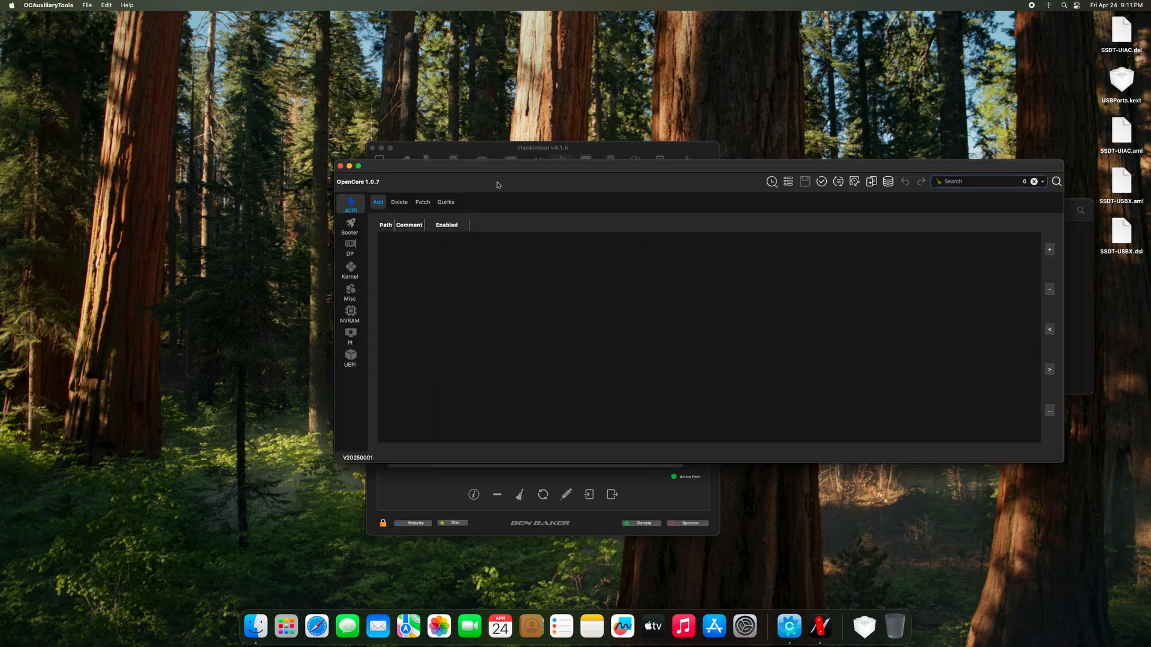
# Mount the EFI partition and open its config.plist, authorising with the administrator password.
pyautogui.moveTo(503, 172); pyautogui.dragTo(291, 182)
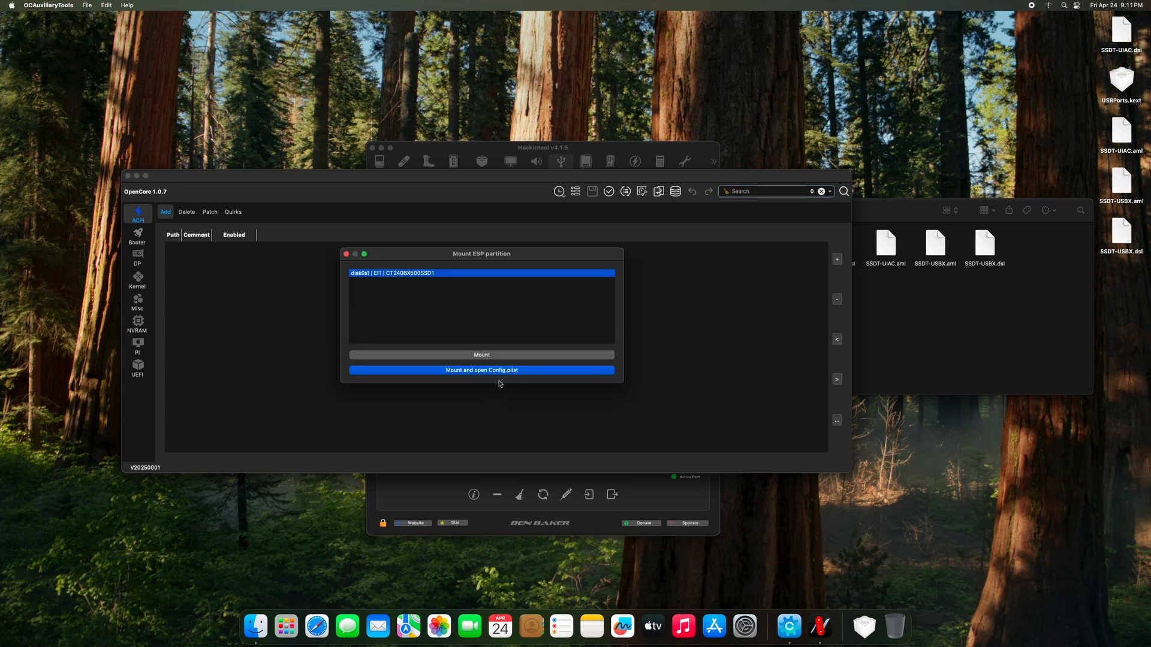
pyautogui.click(501, 371)
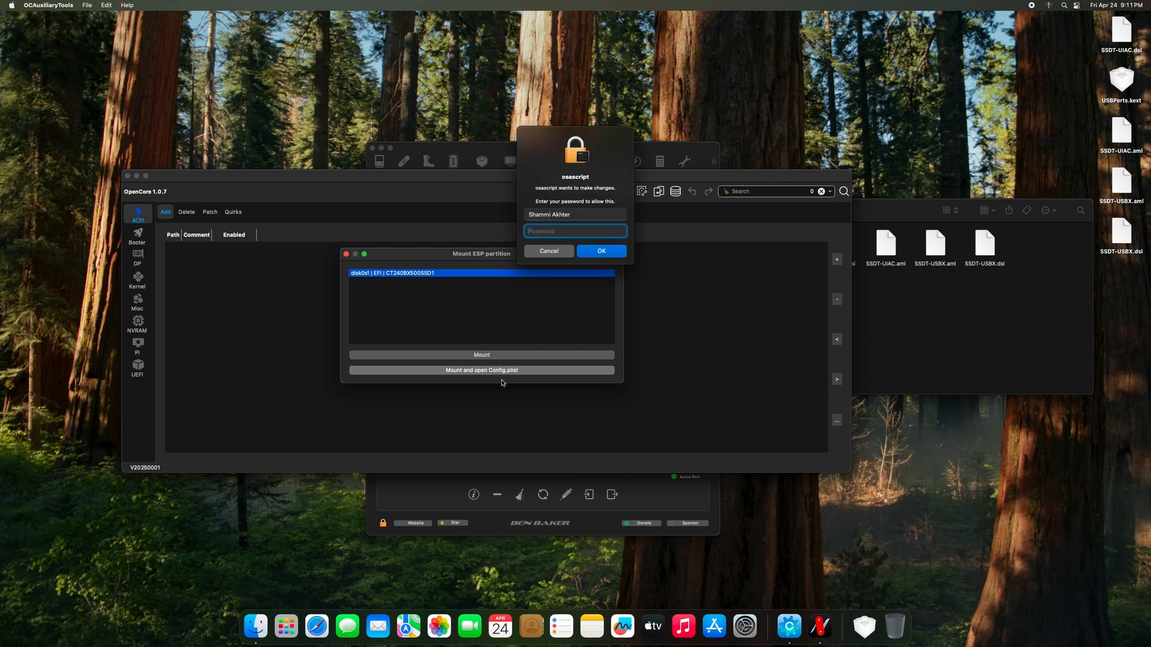
pyautogui.write('1234')
pyautogui.press('Return')
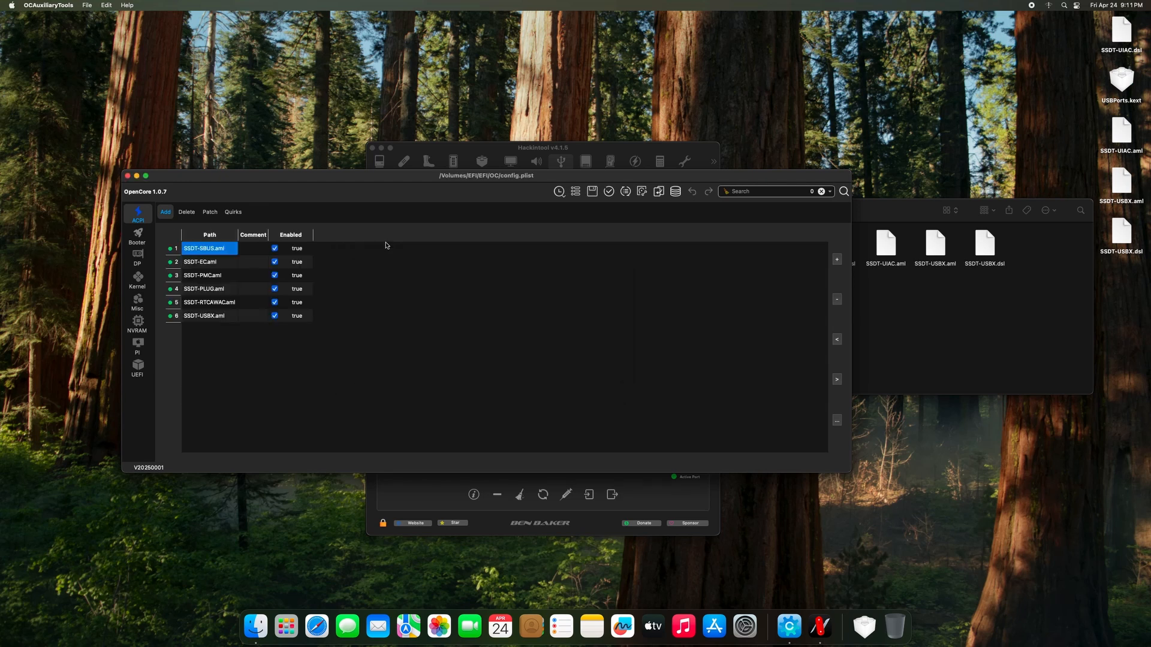
# In Finder, open the EFI/OC/Kexts folder on the mounted EFI volume.
pyautogui.click(106, 46)
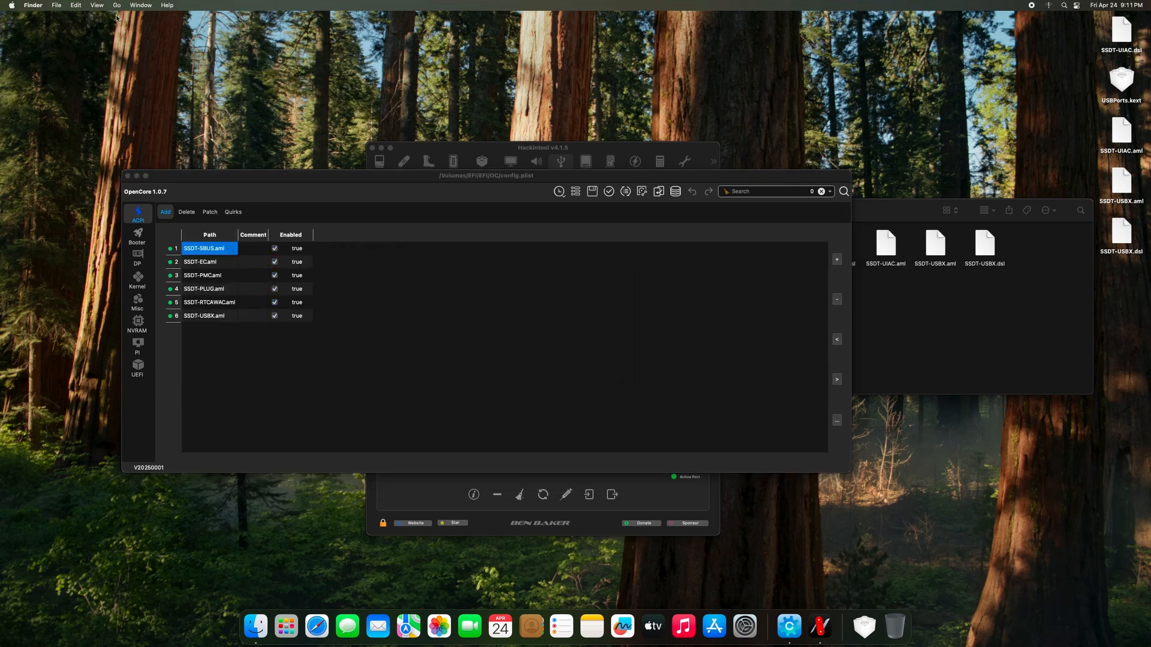
pyautogui.click(118, 6)
pyautogui.click(134, 162)
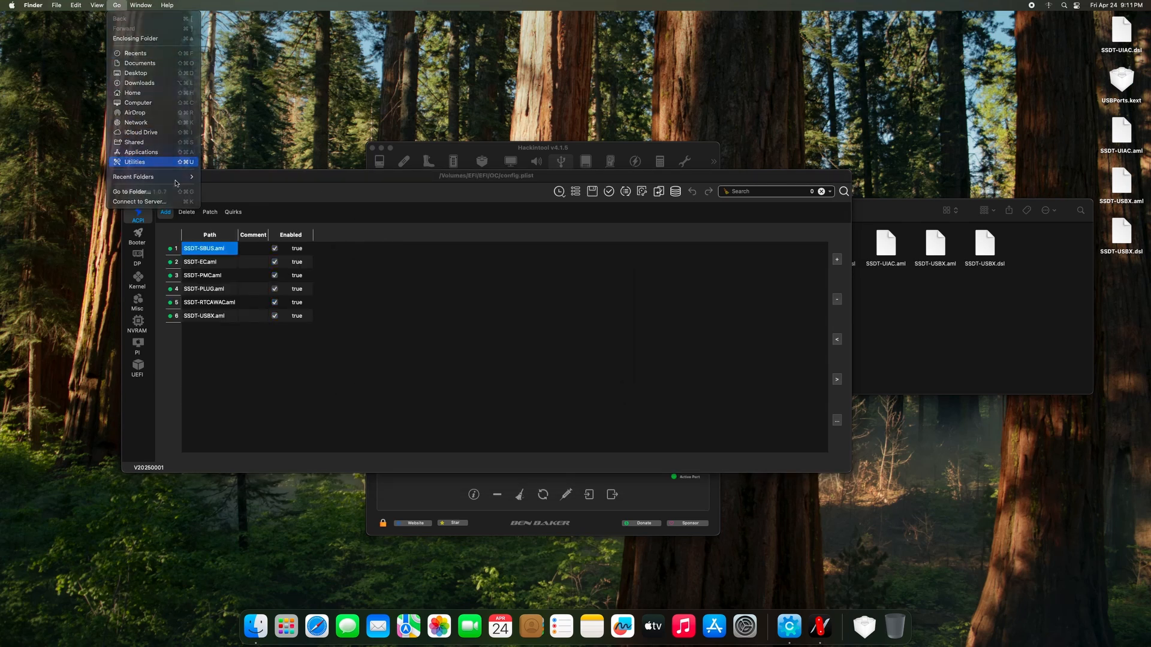
pyautogui.click(354, 251)
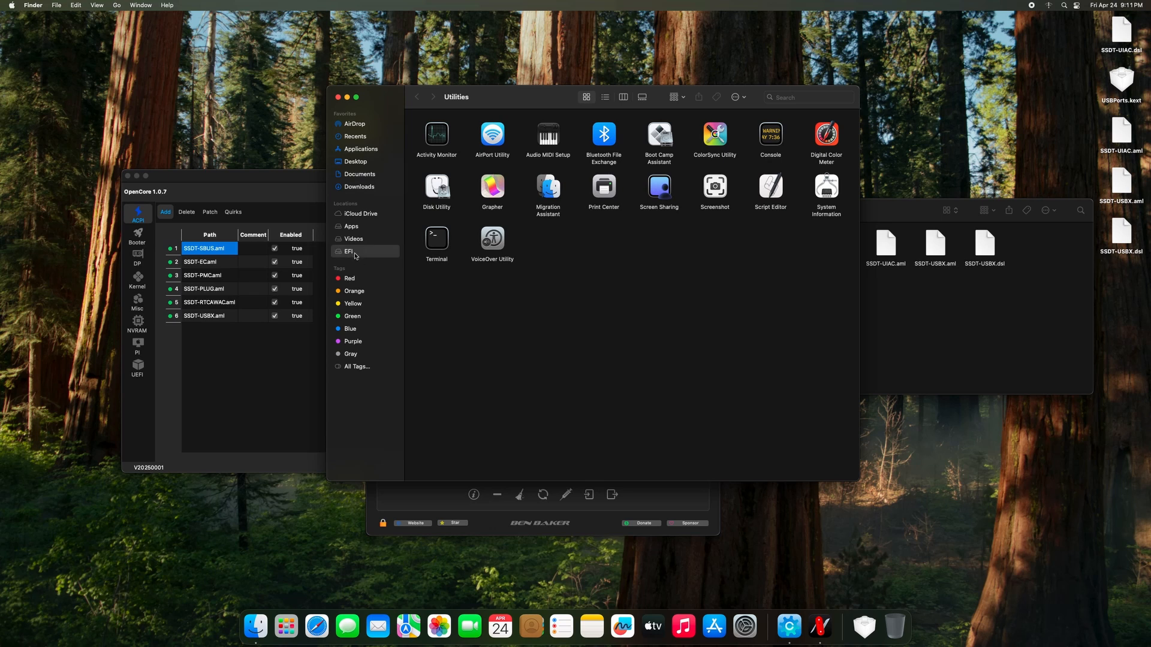
pyautogui.doubleClick(433, 129)
pyautogui.doubleClick(483, 131)
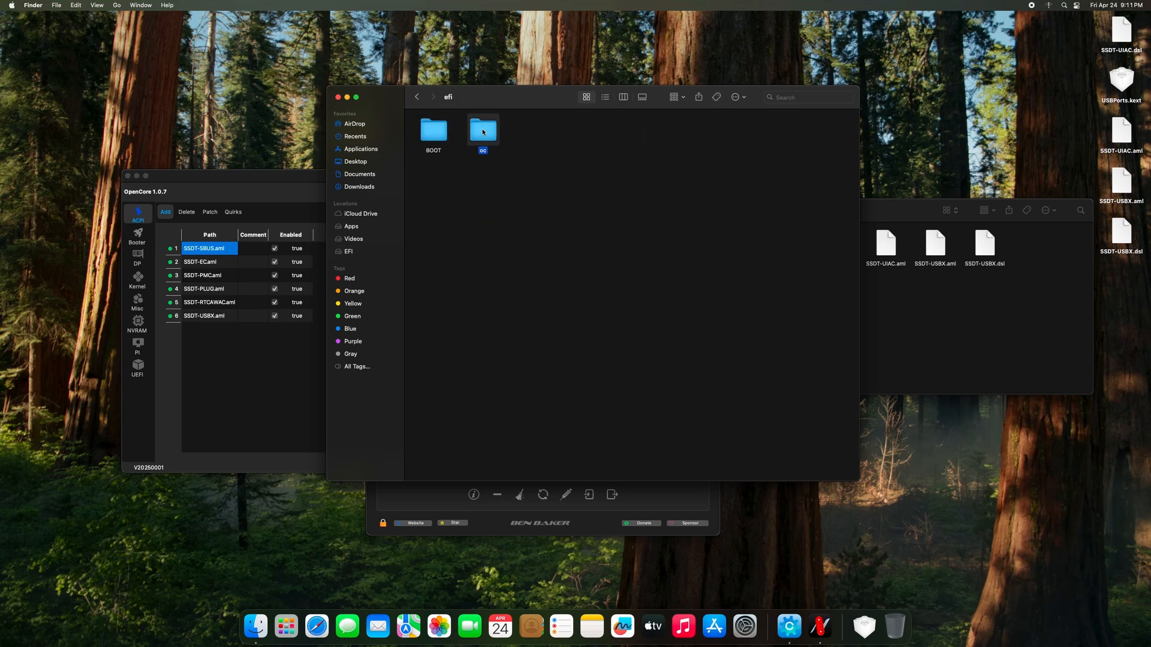
pyautogui.click(585, 150)
pyautogui.doubleClick(581, 150)
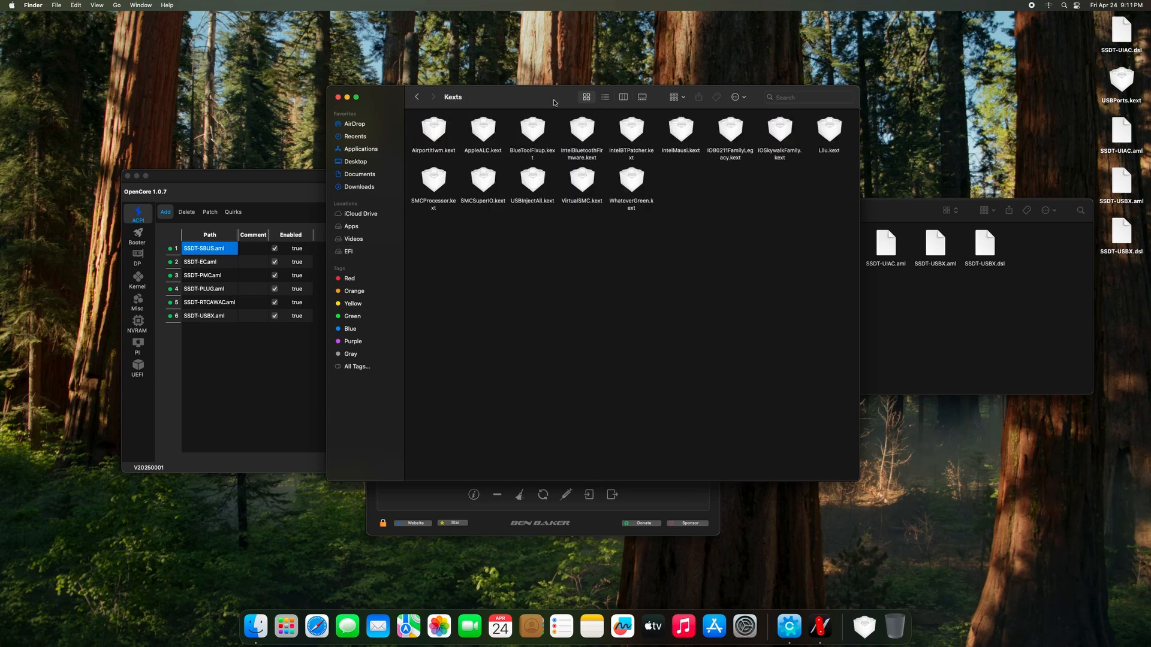
pyautogui.moveTo(554, 101); pyautogui.dragTo(450, 118)
# Move USBInjectAll.kext to the Trash and bring the Desktop window showing USBPorts.kext forward.
pyautogui.click(429, 207)
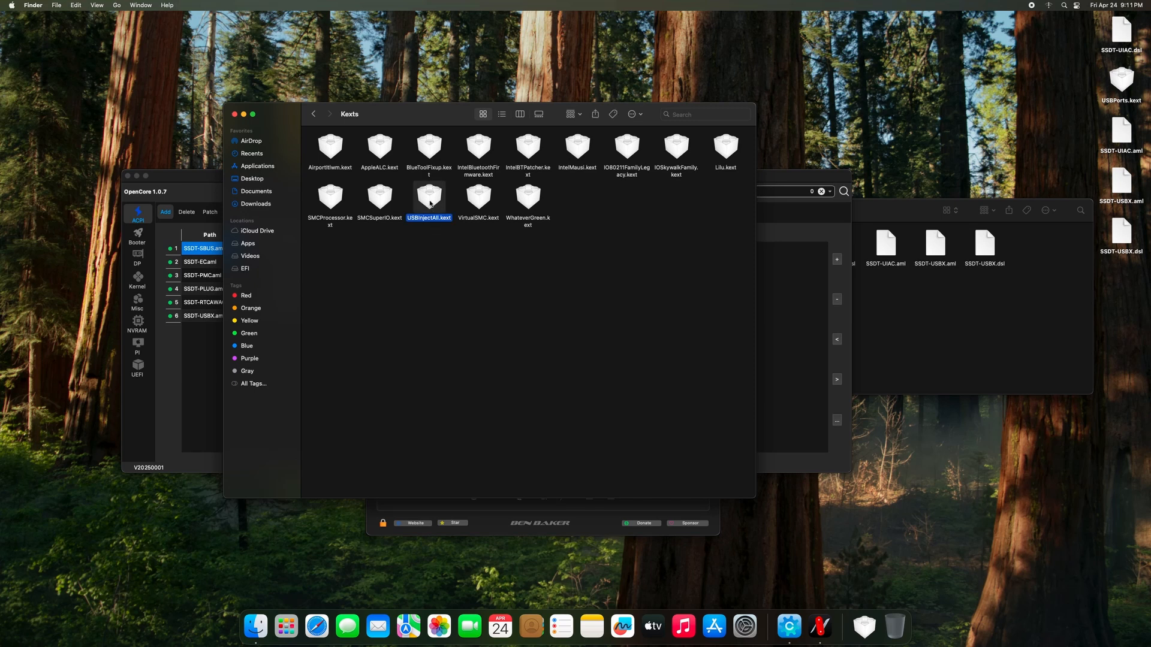
pyautogui.rightClick(430, 204)
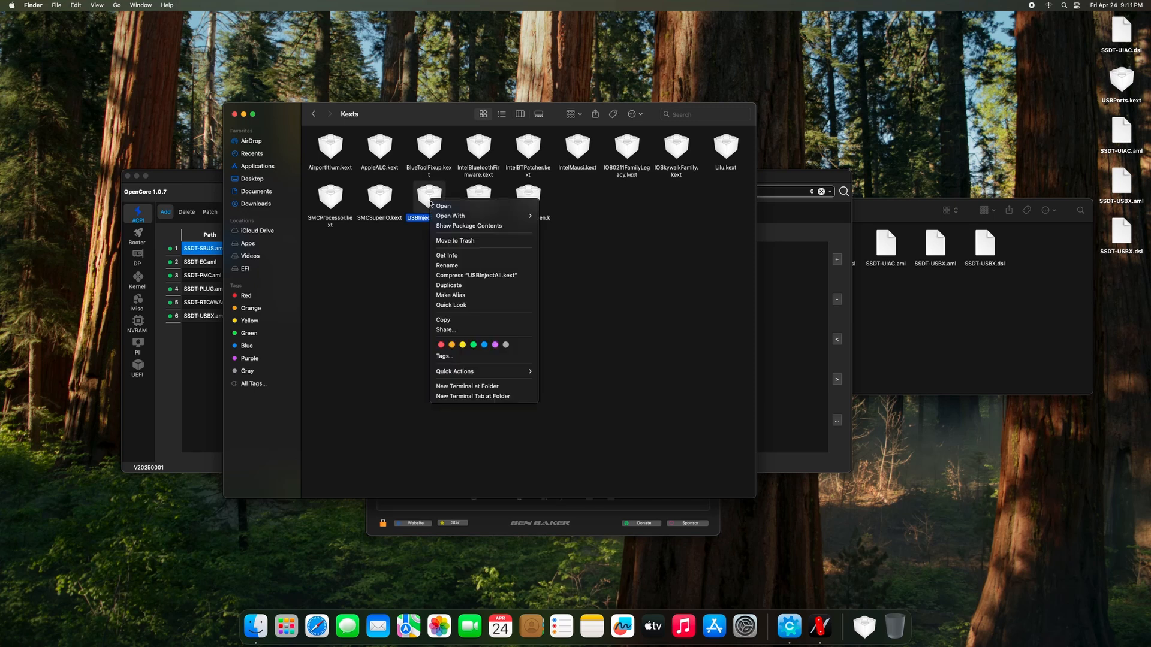
pyautogui.click(453, 244)
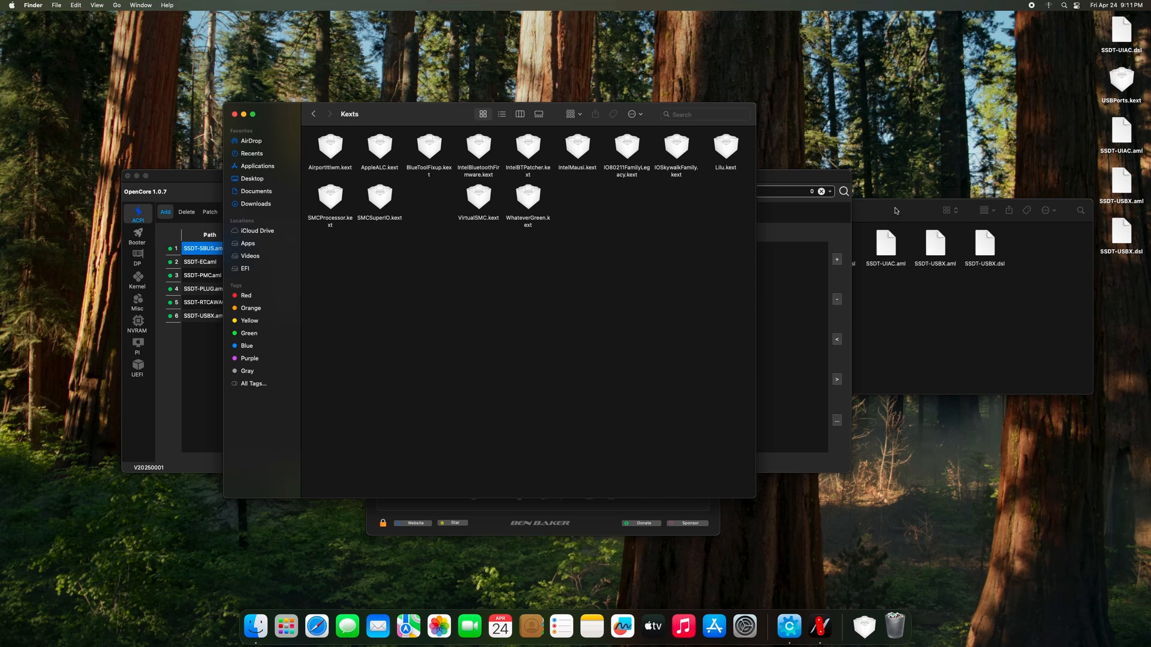
pyautogui.moveTo(897, 211); pyautogui.dragTo(993, 211)
pyautogui.click(886, 255)
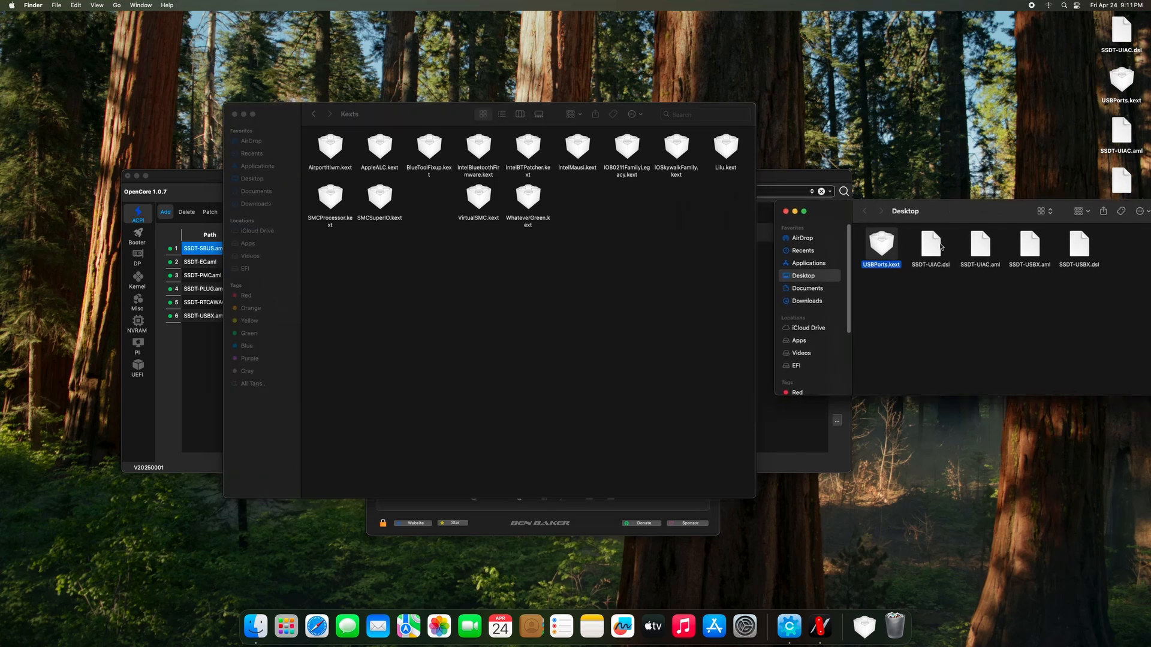
# Copy USBPorts.kext from the Desktop and paste it into the EFI Kexts folder.
pyautogui.rightClick(877, 246)
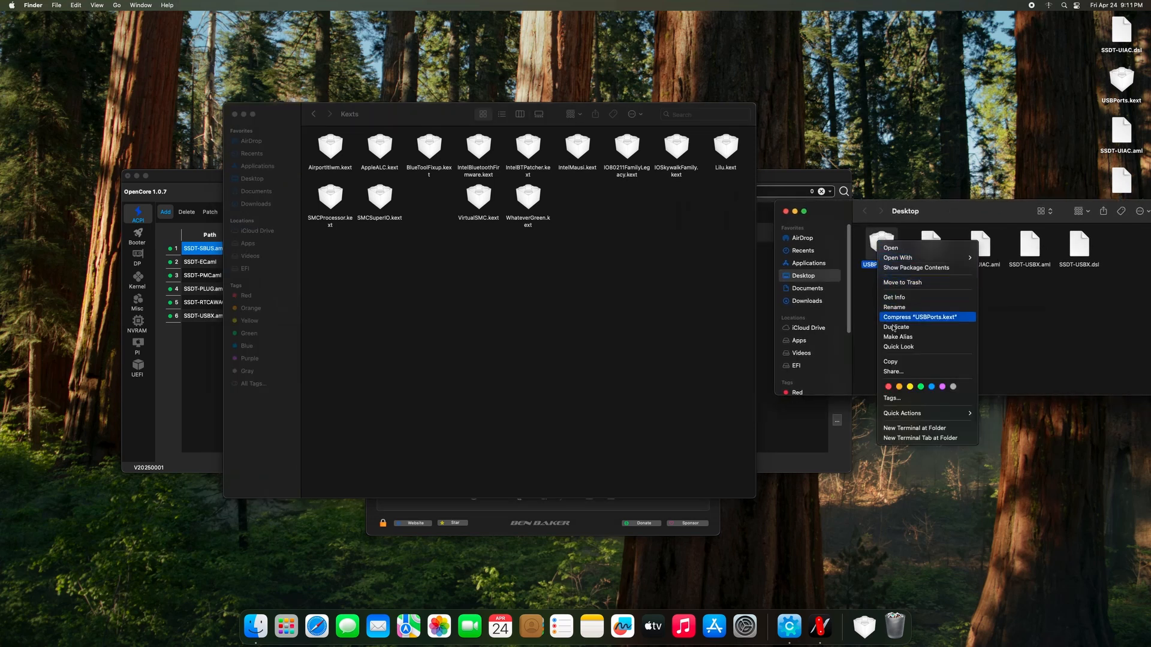
pyautogui.click(894, 363)
pyautogui.click(458, 273)
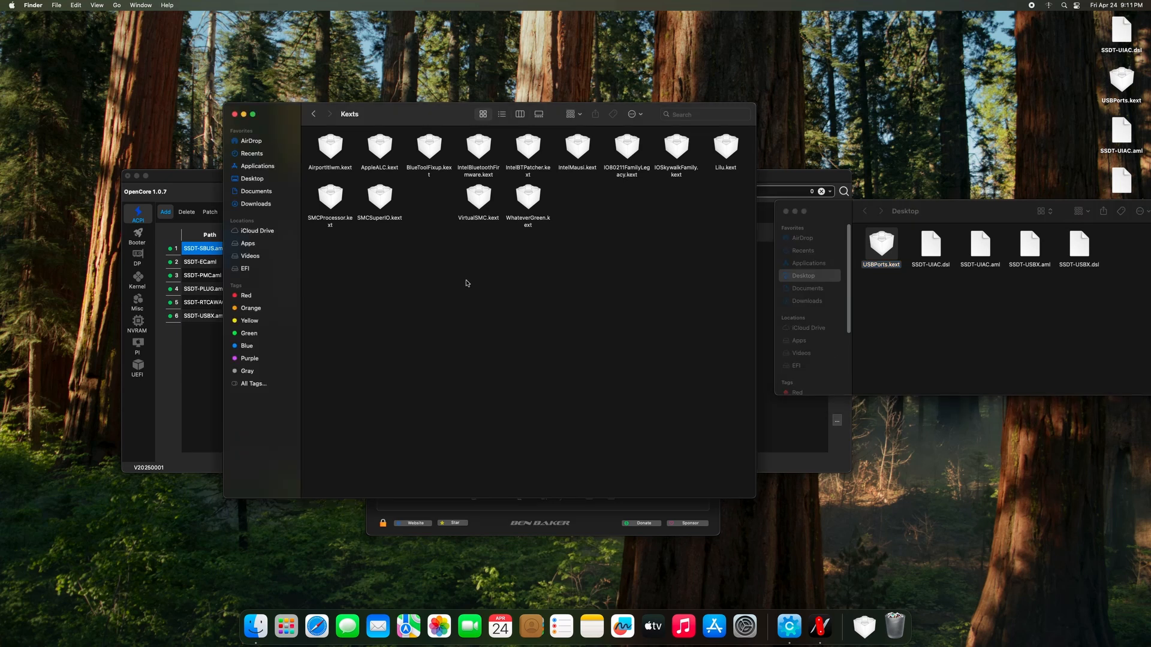
pyautogui.rightClick(432, 274)
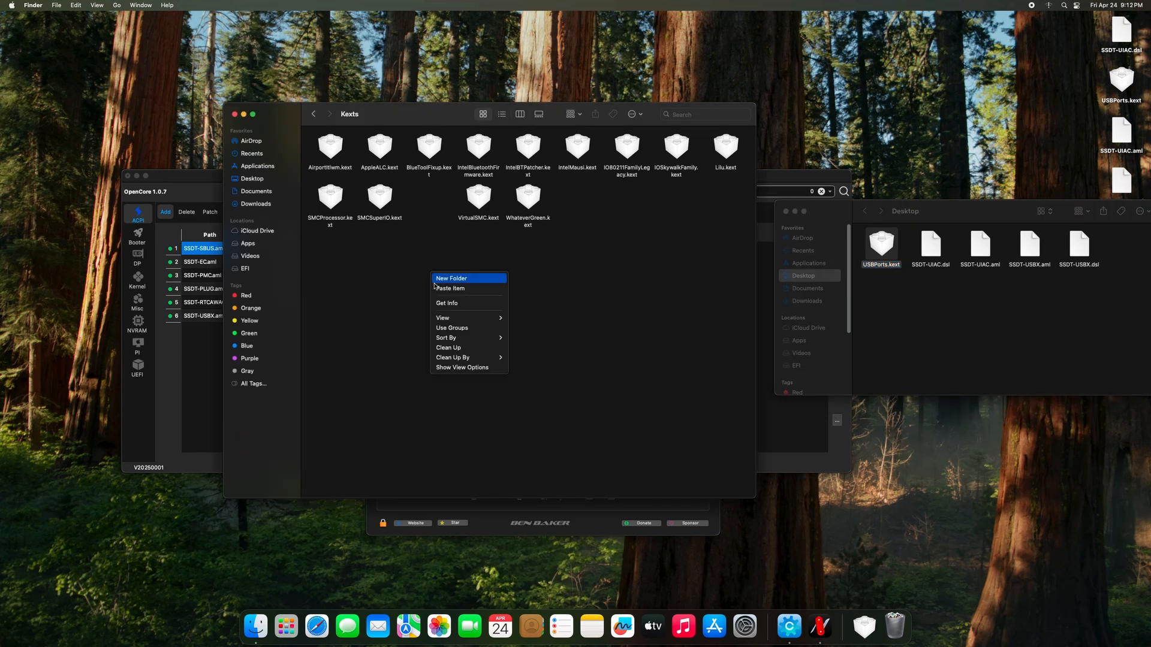
pyautogui.click(468, 288)
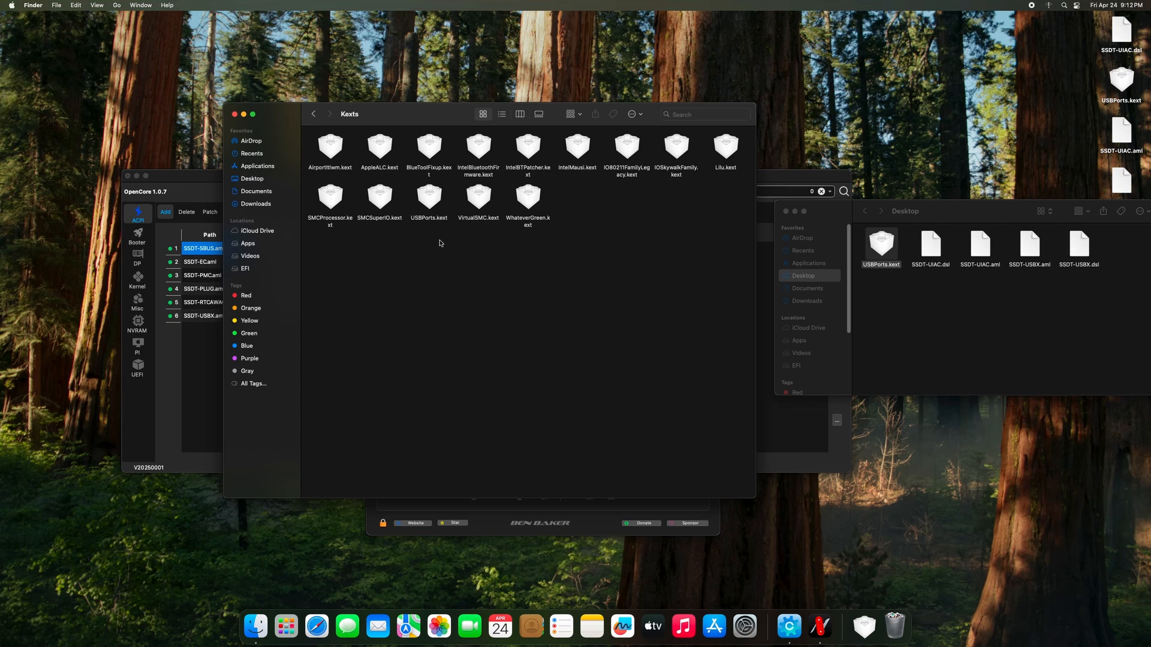
# Close the Desktop and Kexts Finder windows.
pyautogui.click(938, 212)
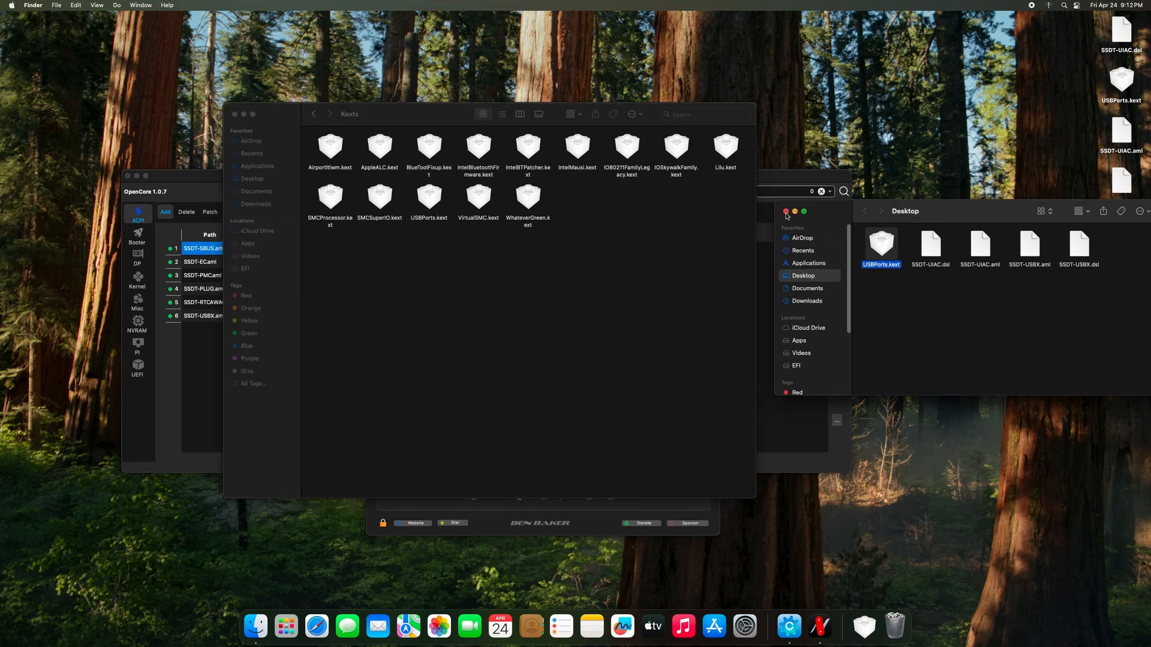
pyautogui.click(786, 212)
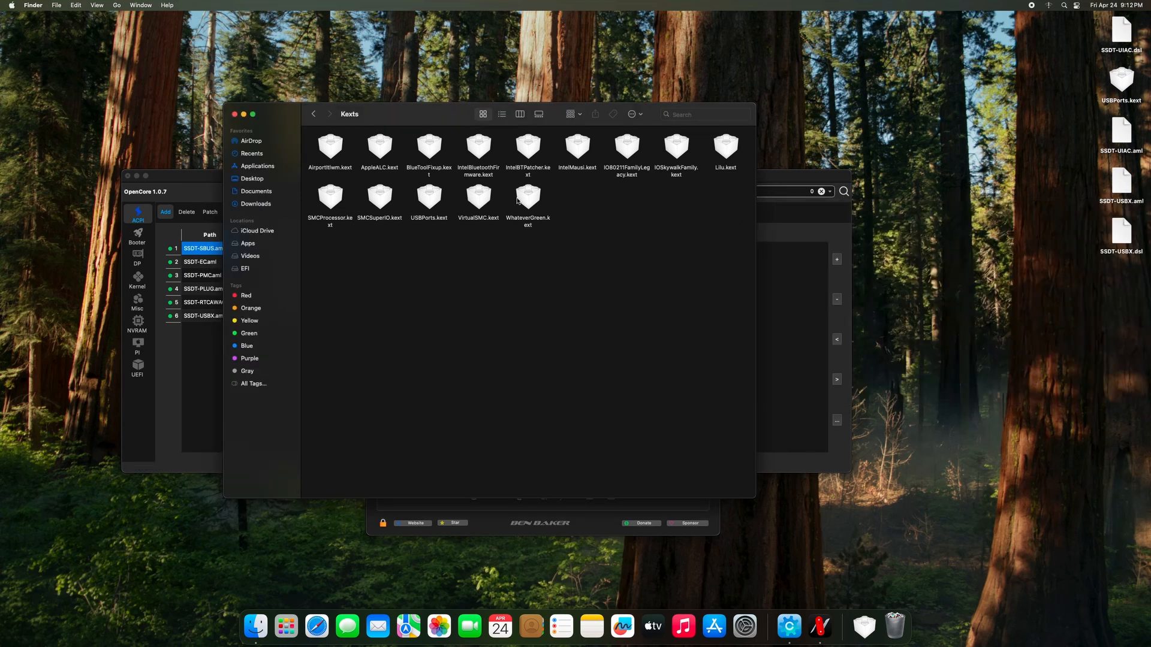
pyautogui.click(235, 116)
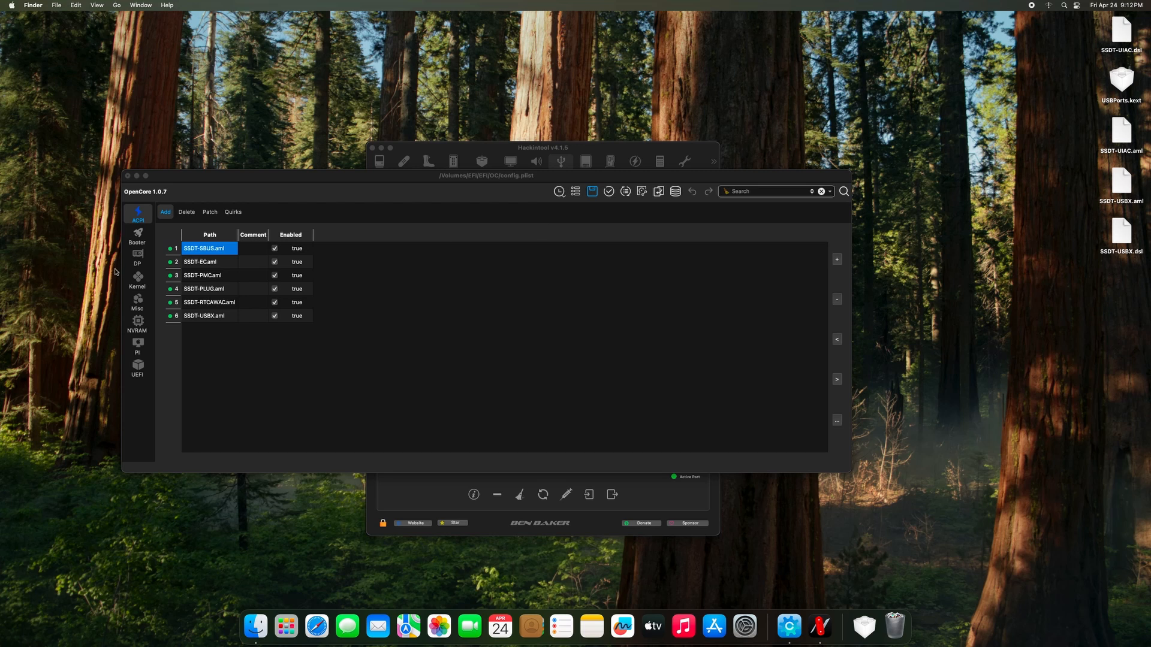
# In Kernel > Add, add USBPorts.kext from EFI/OC/Kexts as enabled entry 15.
pyautogui.click(140, 280)
pyautogui.moveTo(189, 199); pyautogui.dragTo(324, 202)
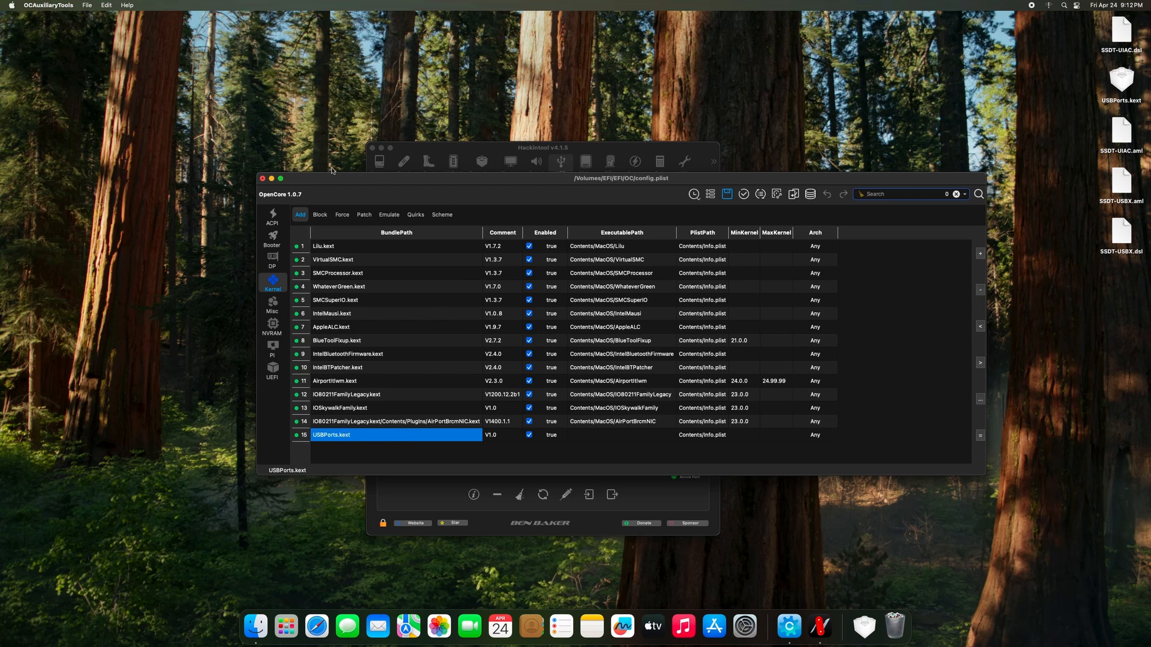
pyautogui.click(980, 253)
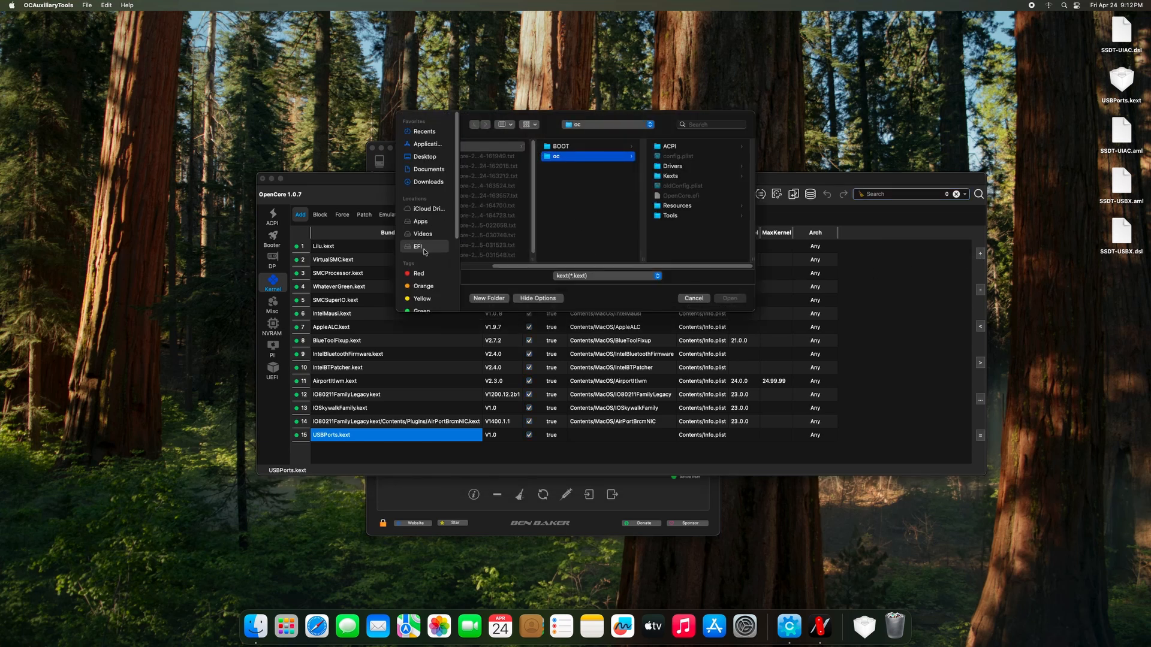
pyautogui.click(426, 249)
pyautogui.click(495, 150)
pyautogui.click(604, 159)
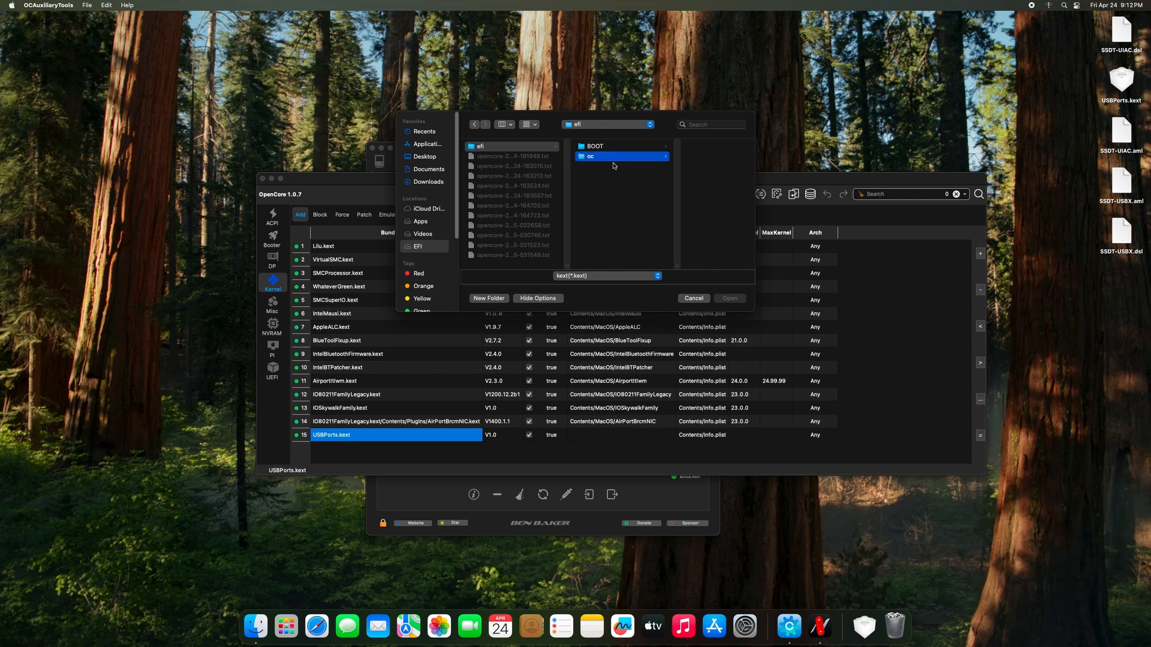
pyautogui.click(671, 176)
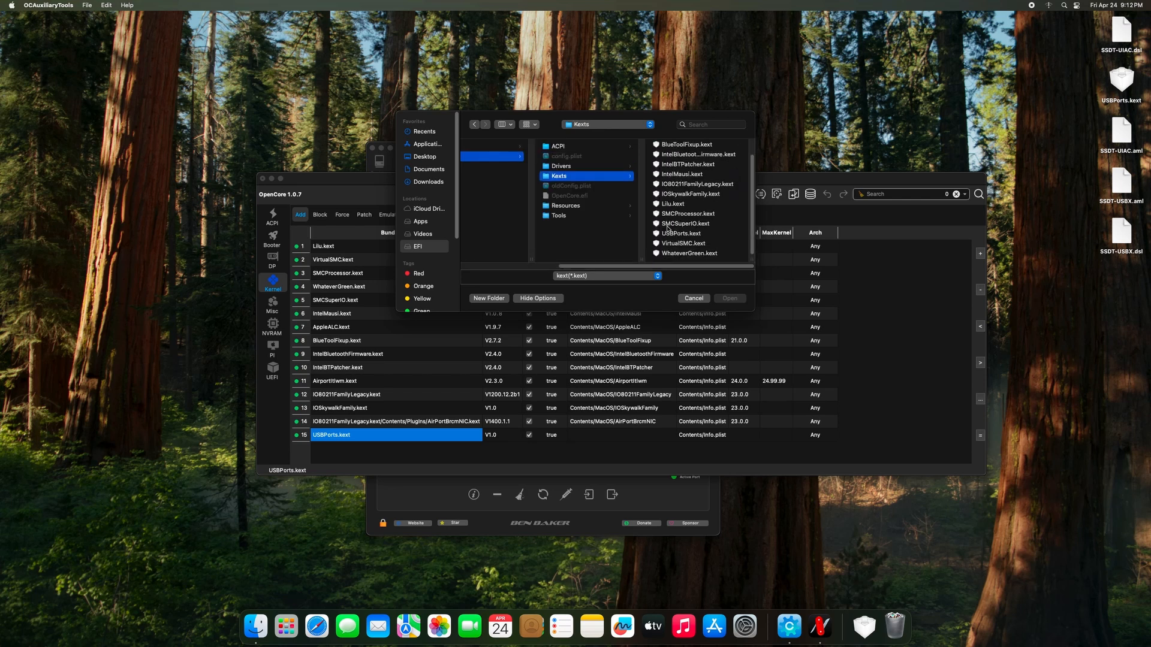
pyautogui.click(670, 234)
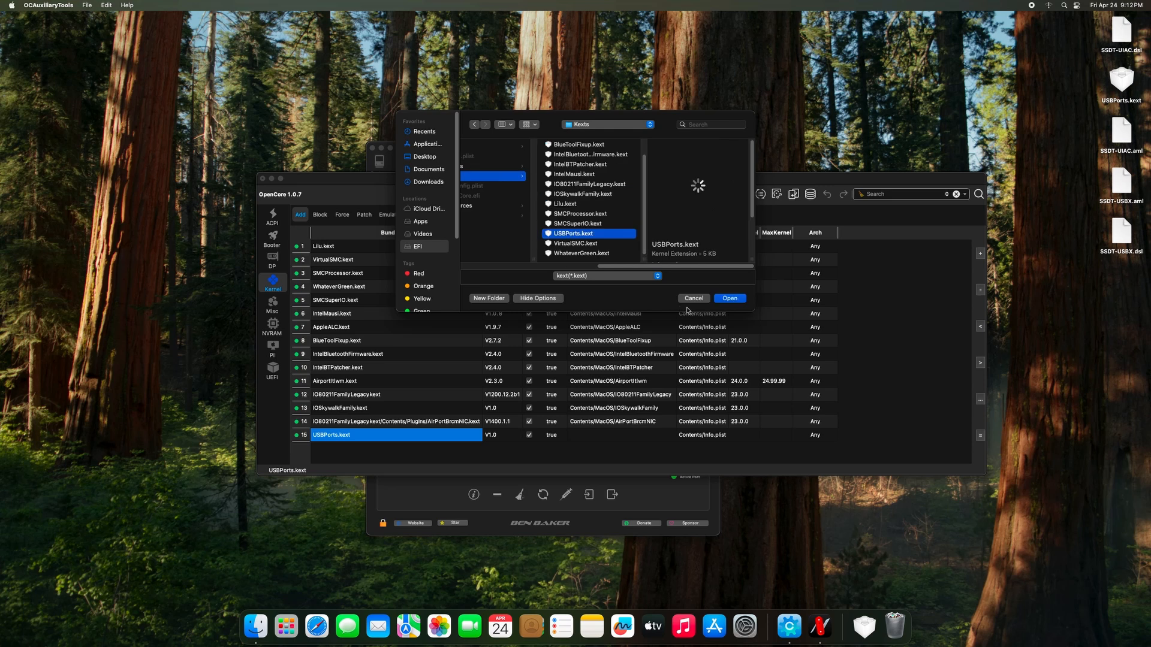
pyautogui.click(723, 299)
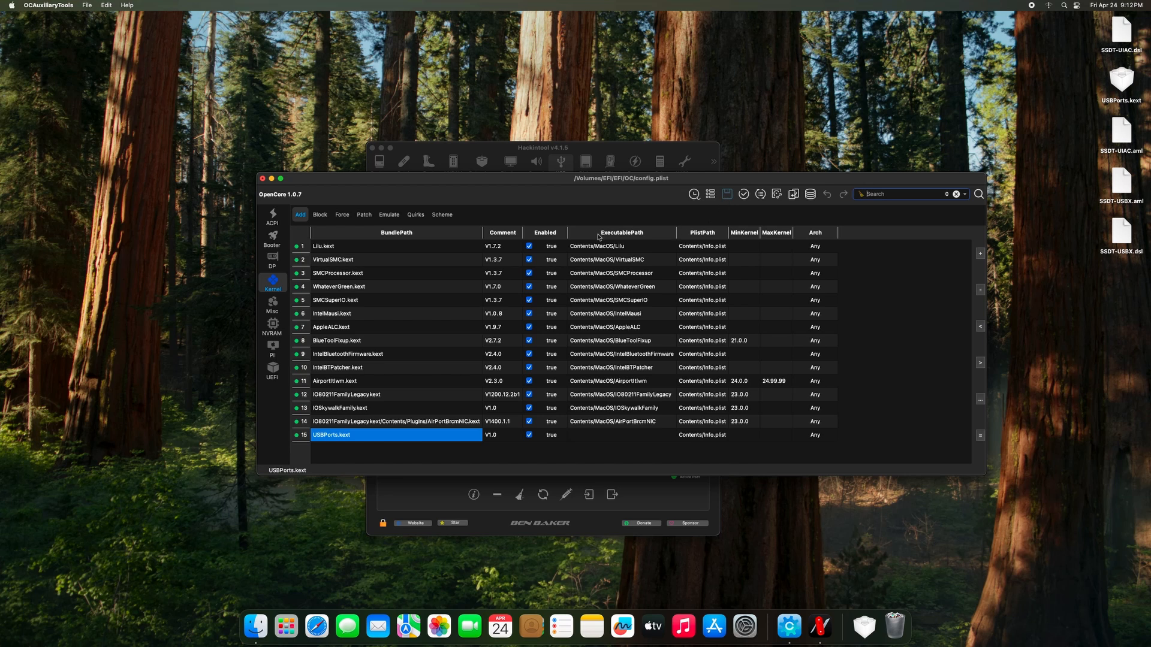
pyautogui.click(350, 251)
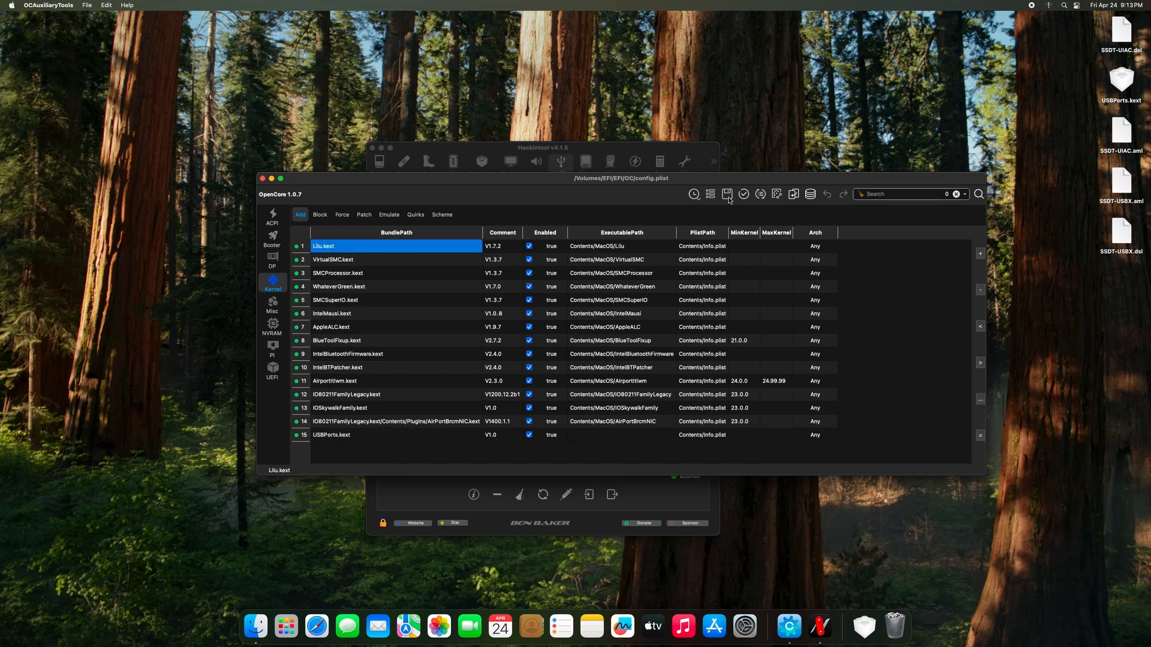
# Disable the XhciPortLimit kernel quirk, then save and close config.plist.
pyautogui.click(416, 215)
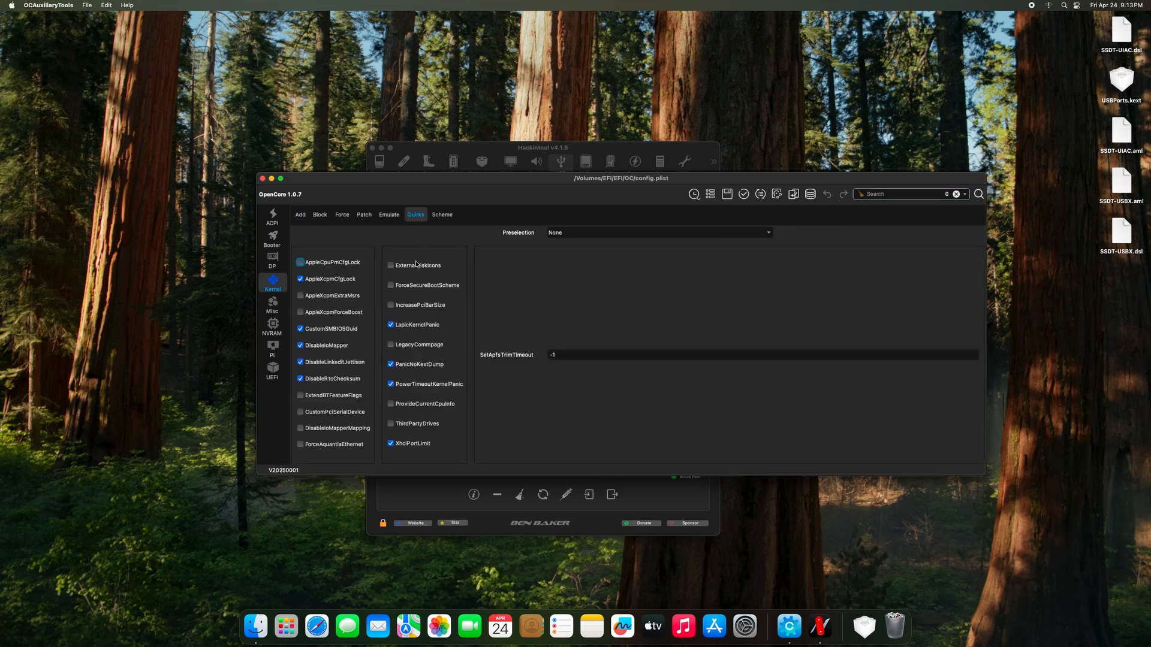
pyautogui.click(391, 444)
pyautogui.click(727, 195)
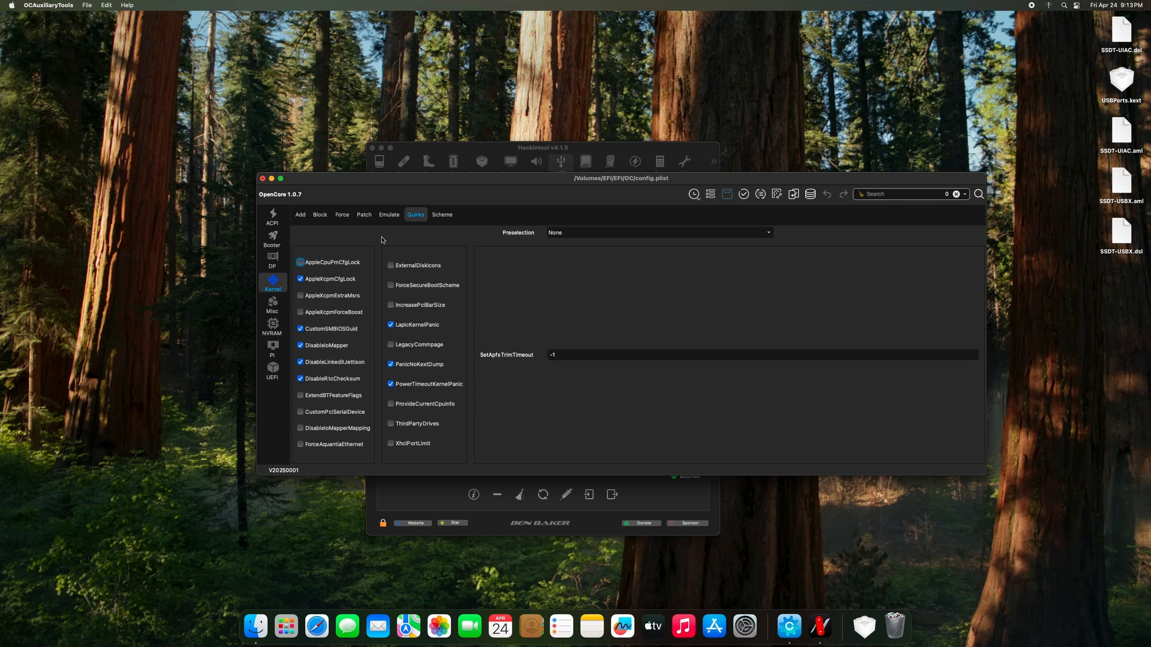
pyautogui.click(262, 178)
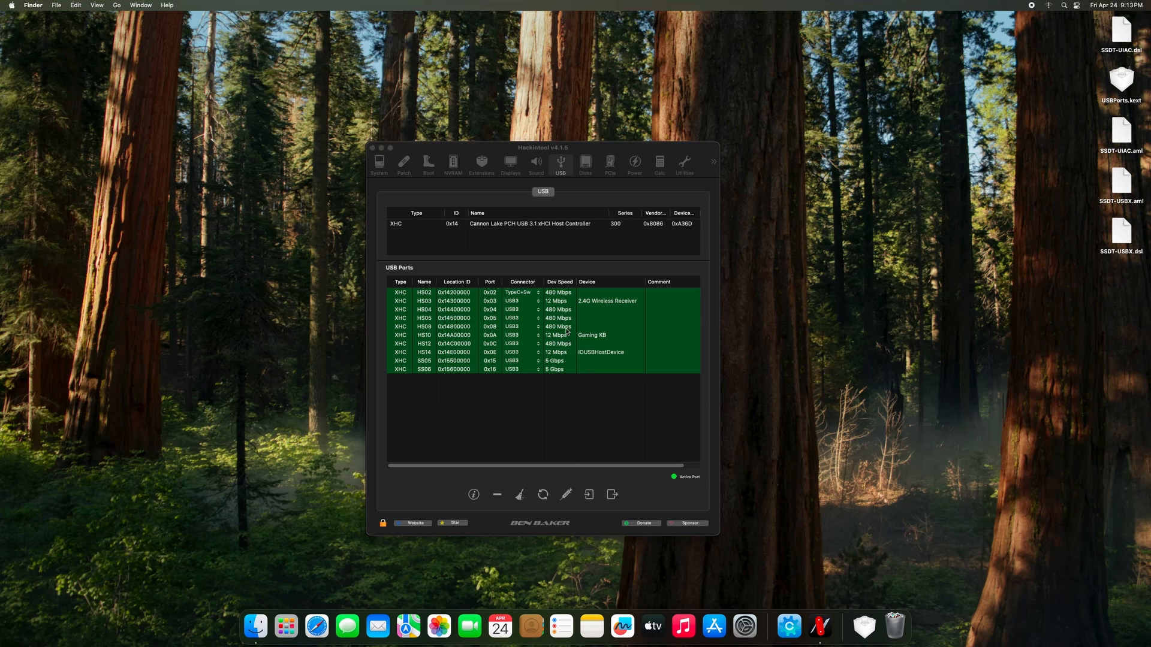
# Quit Hackintool, restart the Mac, and select the leftover exported files on the desktop.
pyautogui.click(372, 147)
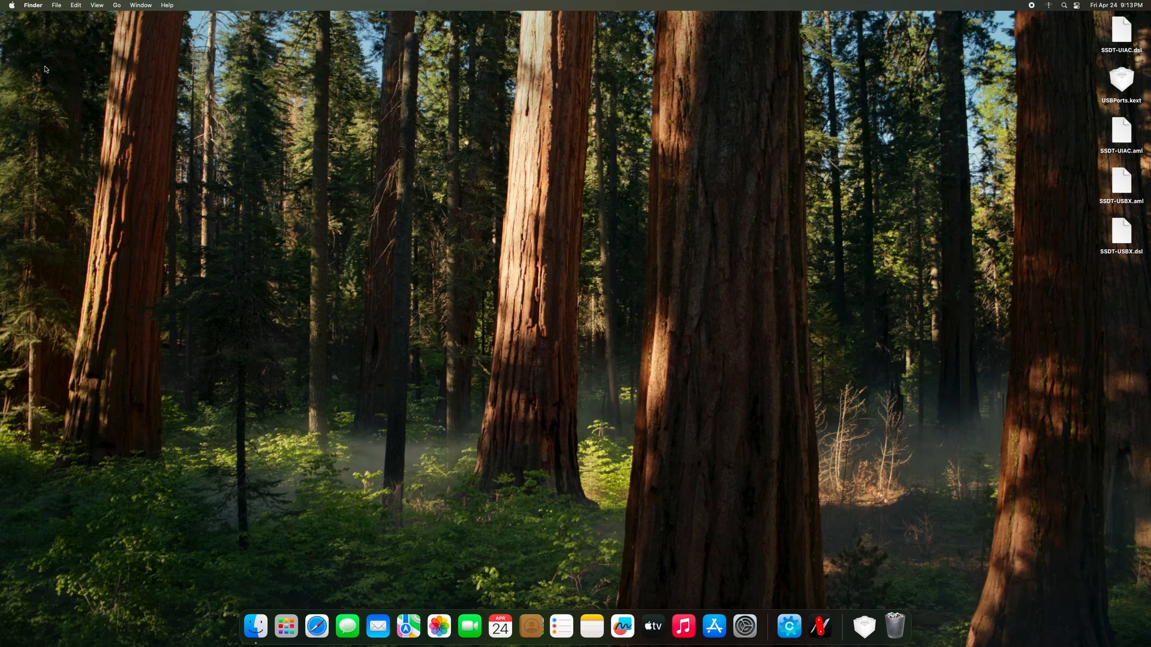
pyautogui.click(11, 5)
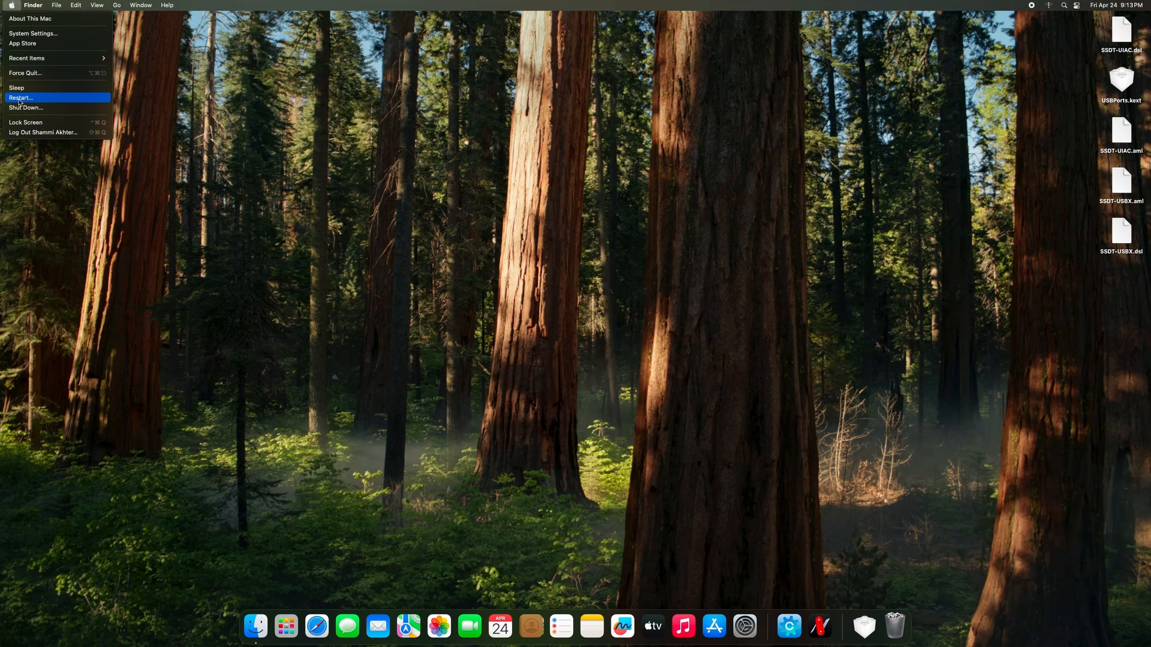
pyautogui.click(20, 99)
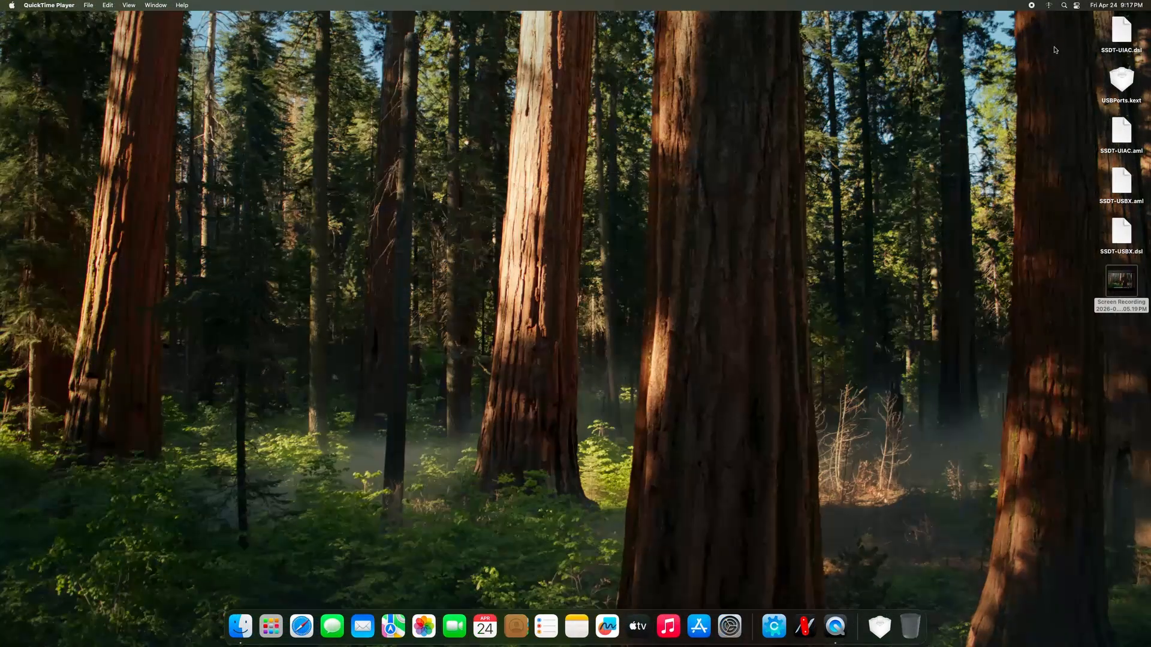
pyautogui.moveTo(1054, 48); pyautogui.dragTo(1129, 257)
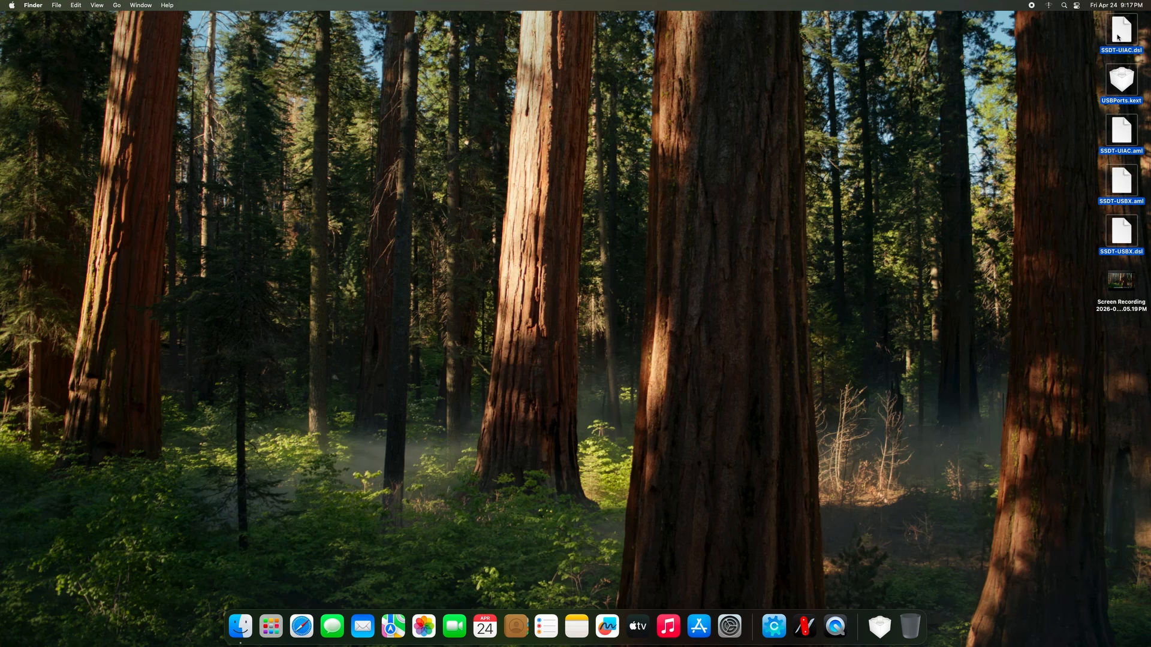
# Move the five SSDT files and USBPorts.kext from the desktop to the Trash.
pyautogui.rightClick(1117, 36)
pyautogui.click(1055, 73)
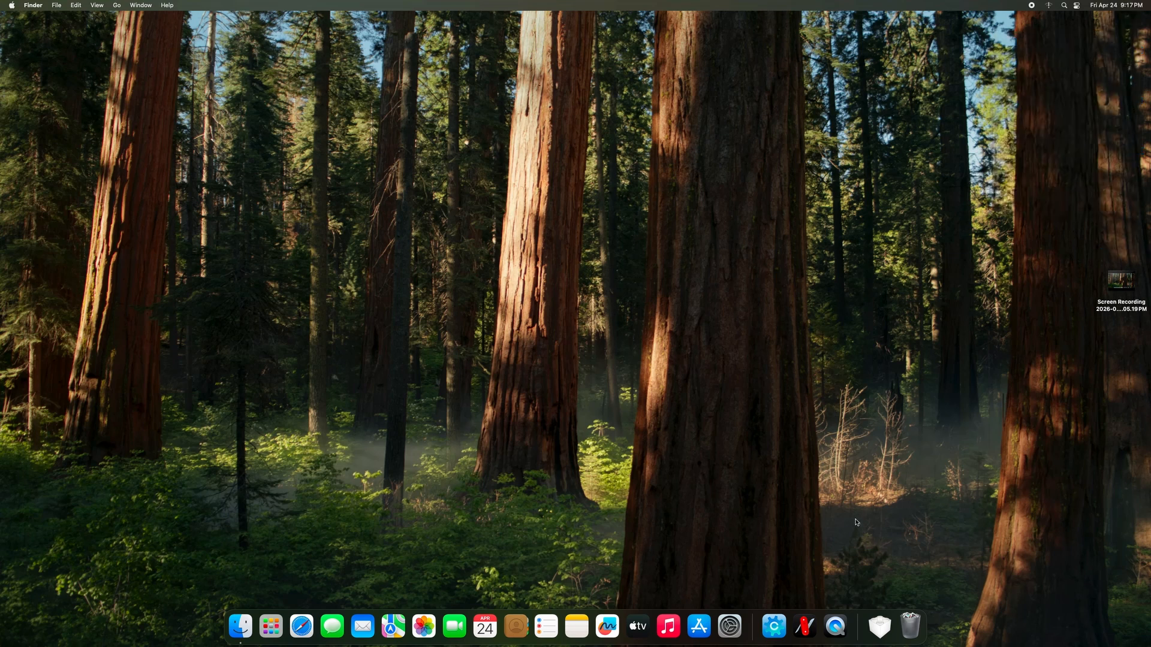
pyautogui.rightClick(1023, 262)
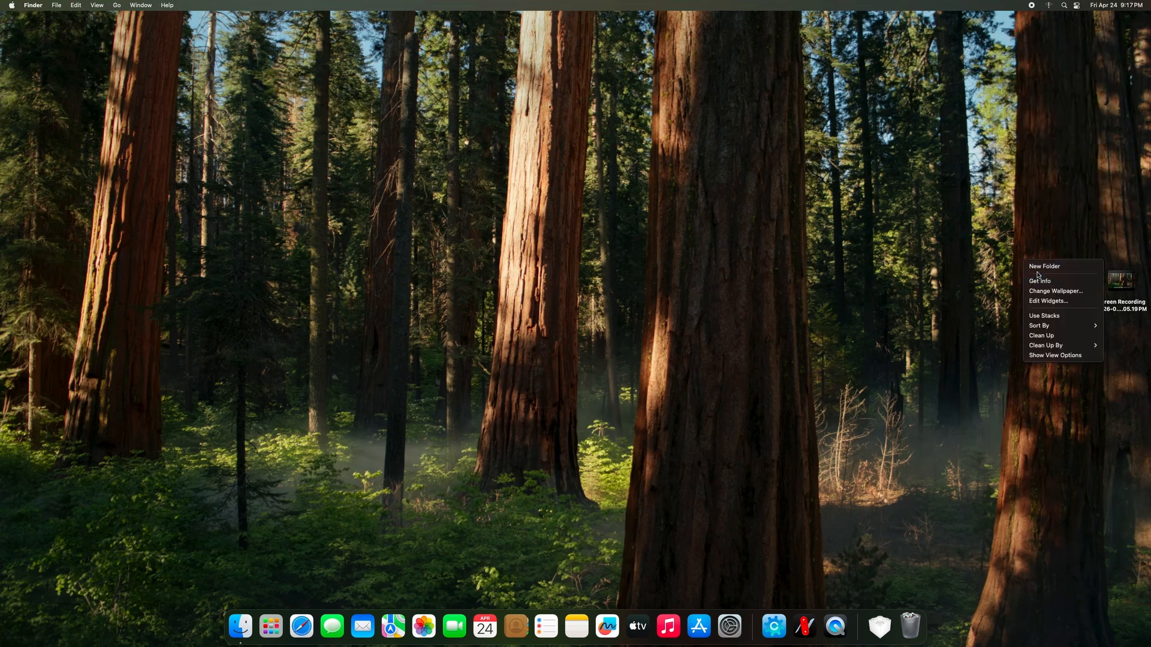
pyautogui.click(545, 302)
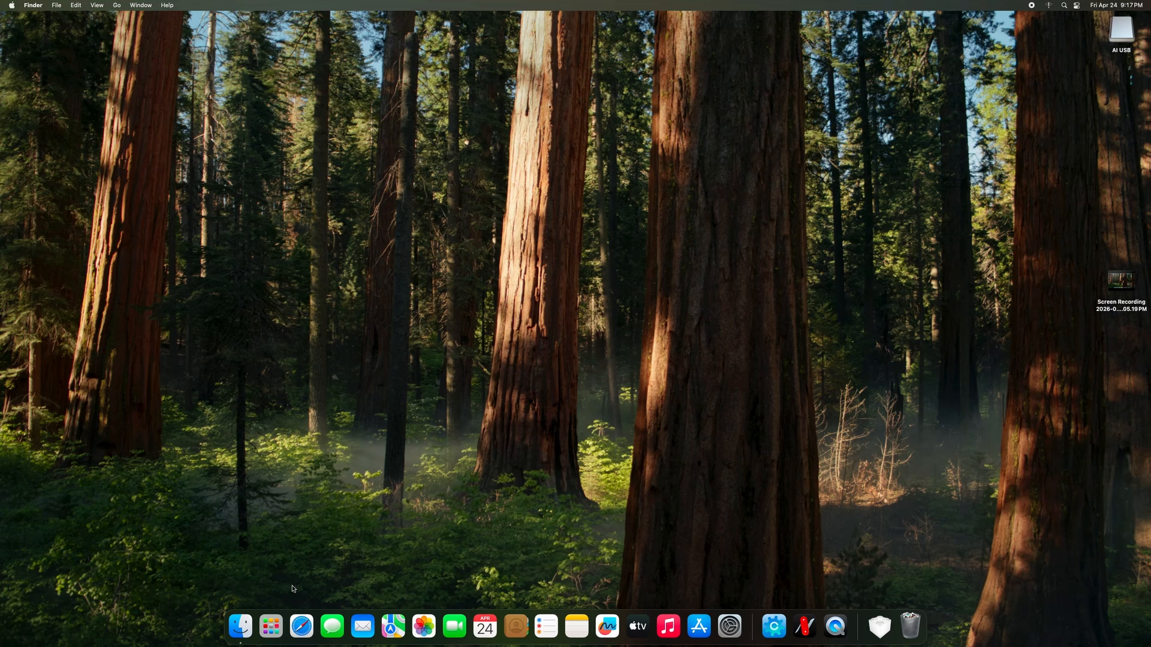
pyautogui.click(271, 627)
# Relaunch Hackintool and select USB port SS06, showing the USB Flash Drive at 5 Gbps.
pyautogui.click(805, 489)
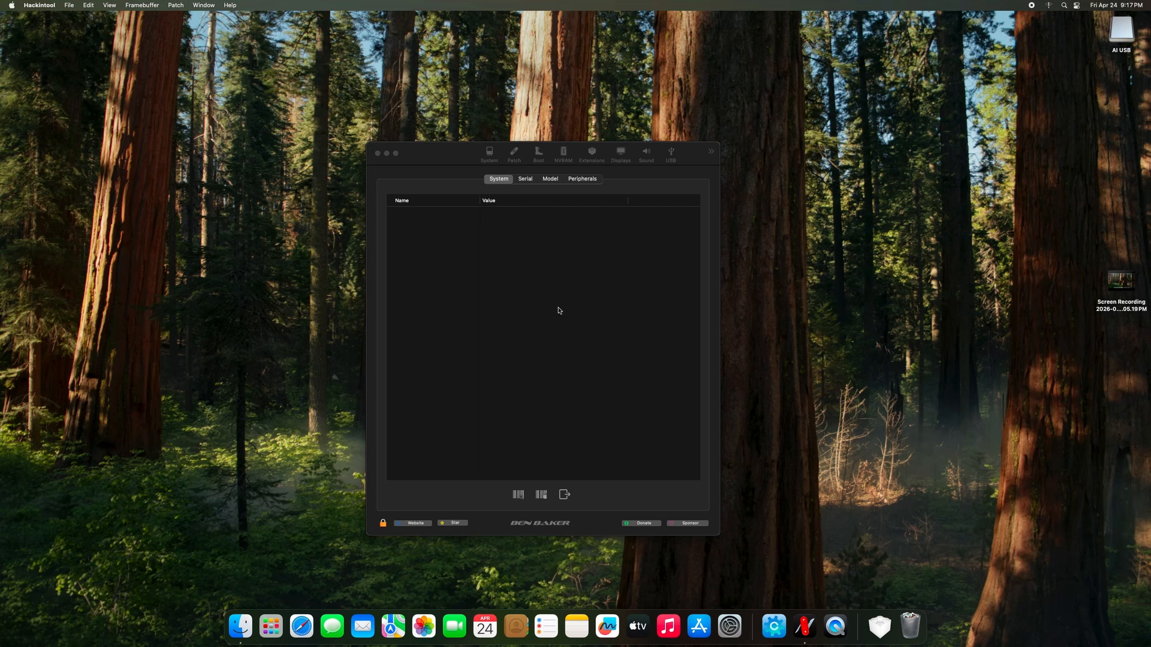
pyautogui.click(562, 167)
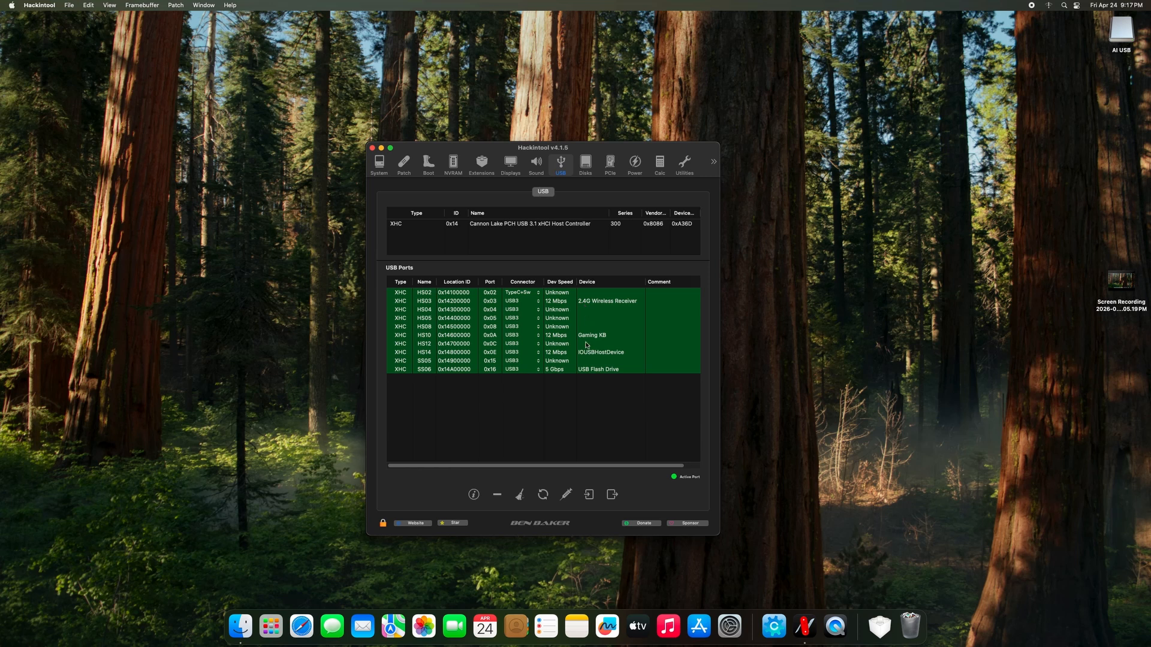
pyautogui.click(560, 371)
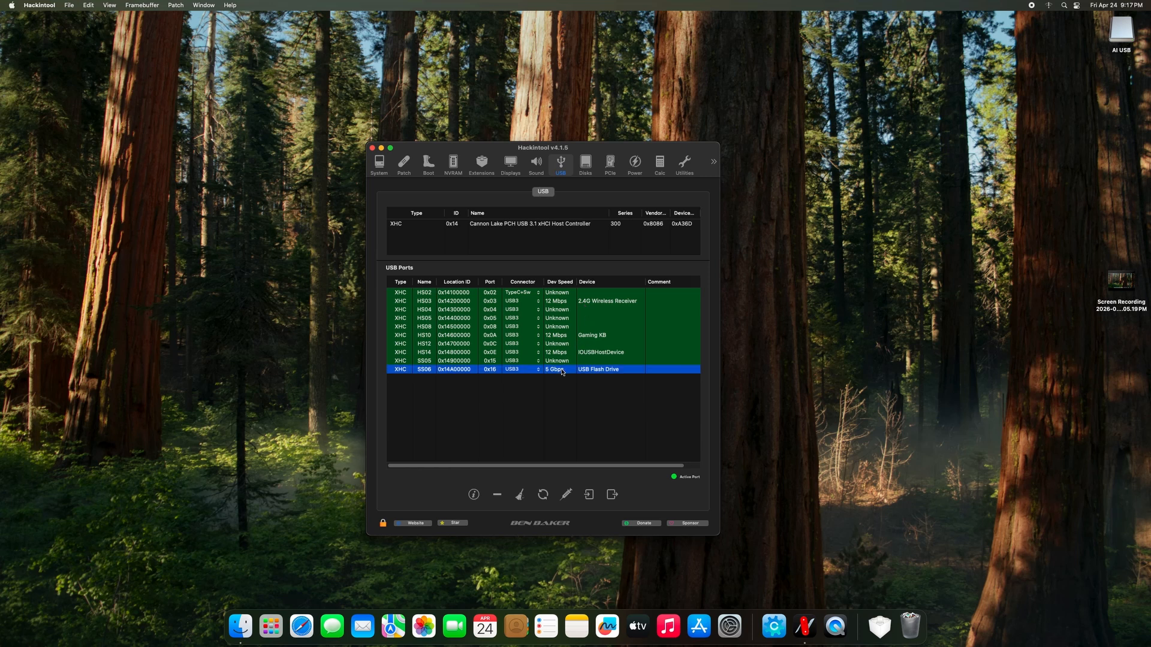